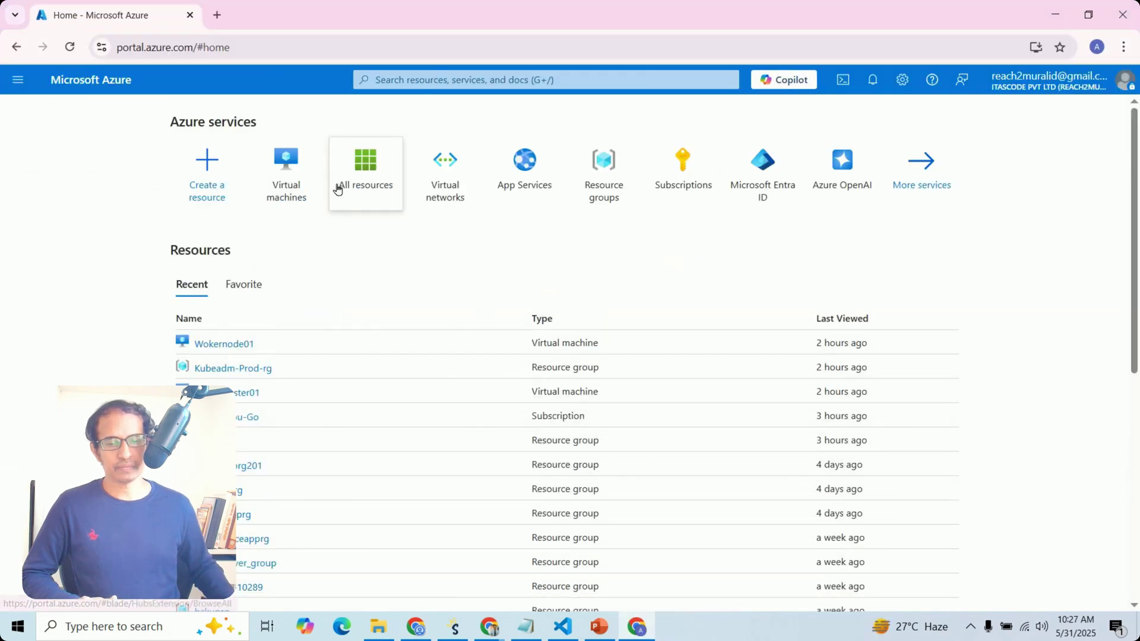
# Step: Search the portal for "ai foun" and open the Azure AI Foundry service
pyautogui.click(419, 82)
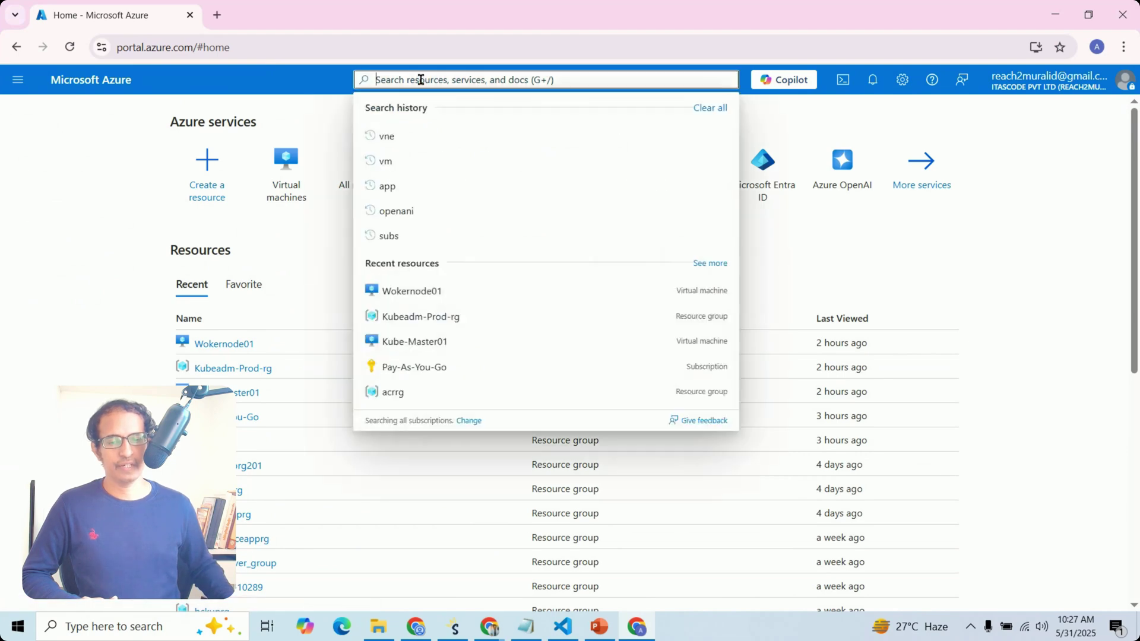
pyautogui.write('a')
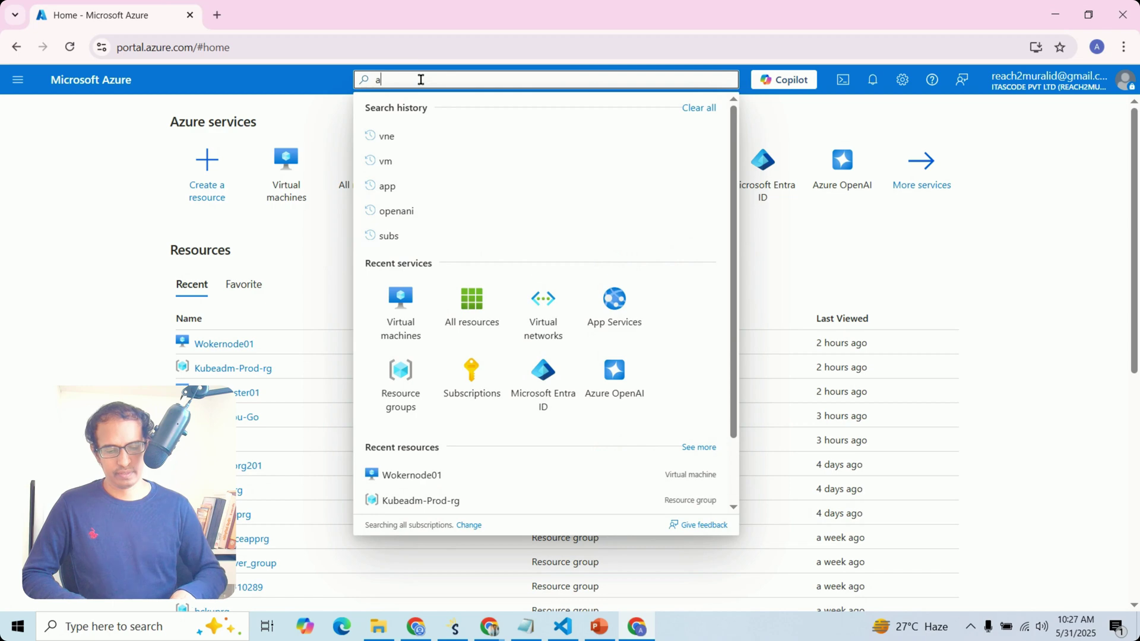
pyautogui.write('i foun')
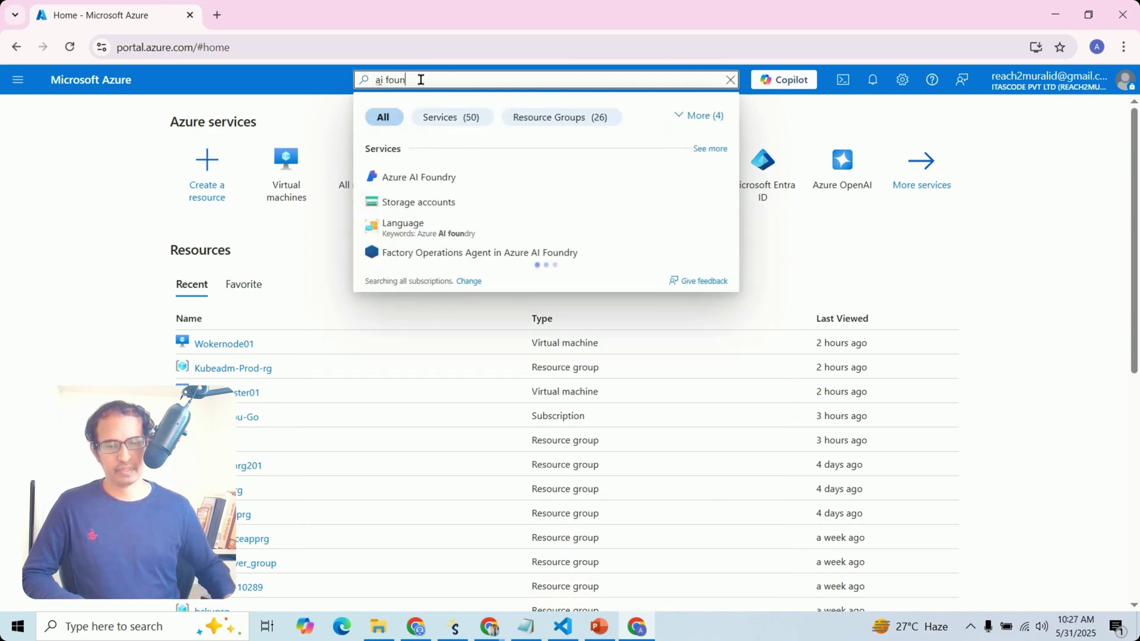
pyautogui.click(418, 176)
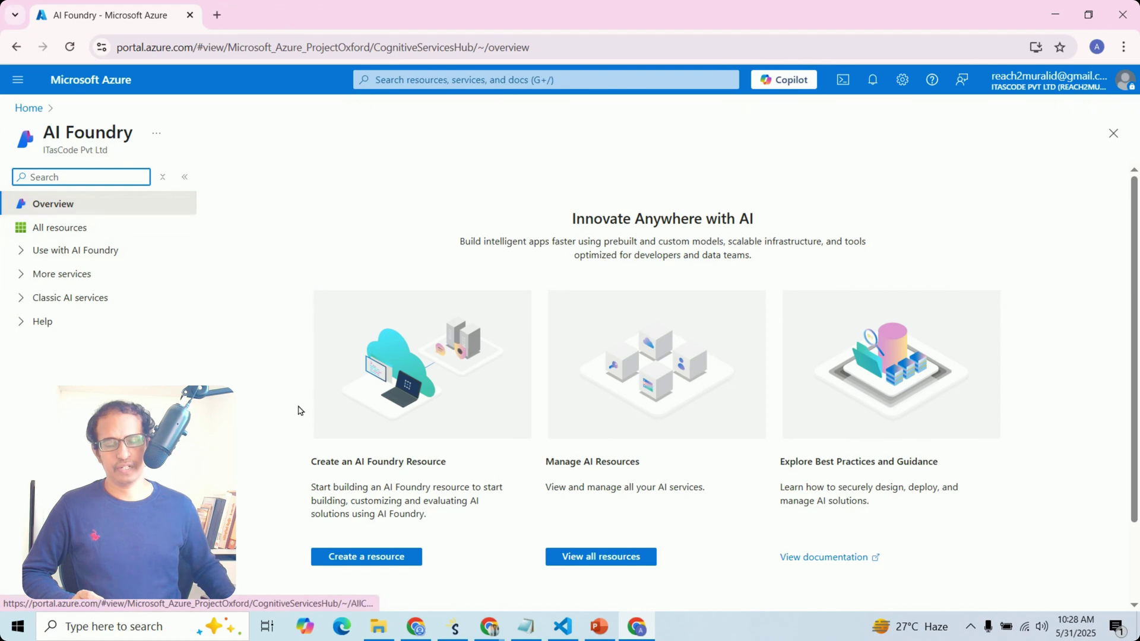
# Step: Open the Azure portal home page in a second browser tab, keeping the AI Foundry overview open in the first
pyautogui.rightClick(36, 109)
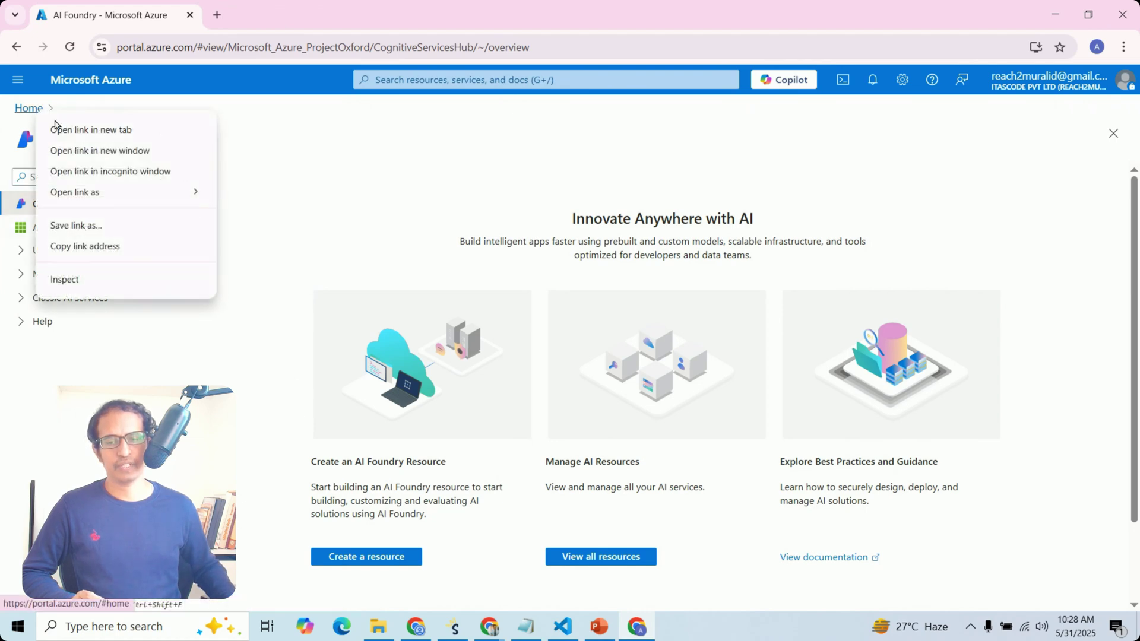
pyautogui.click(55, 130)
pyautogui.click(291, 14)
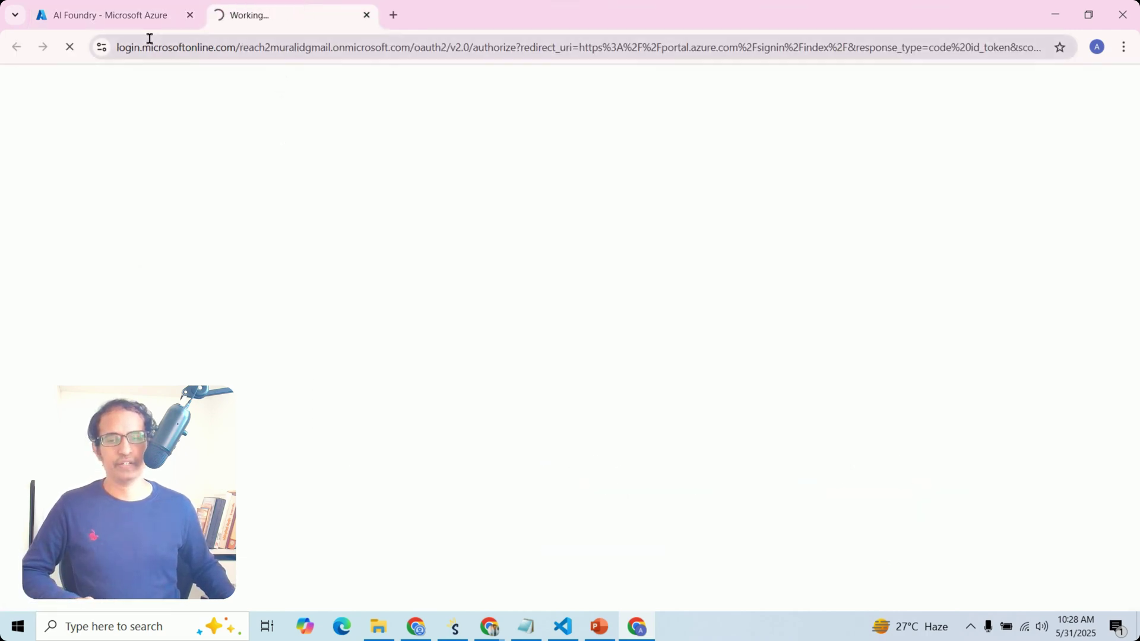
pyautogui.click(147, 10)
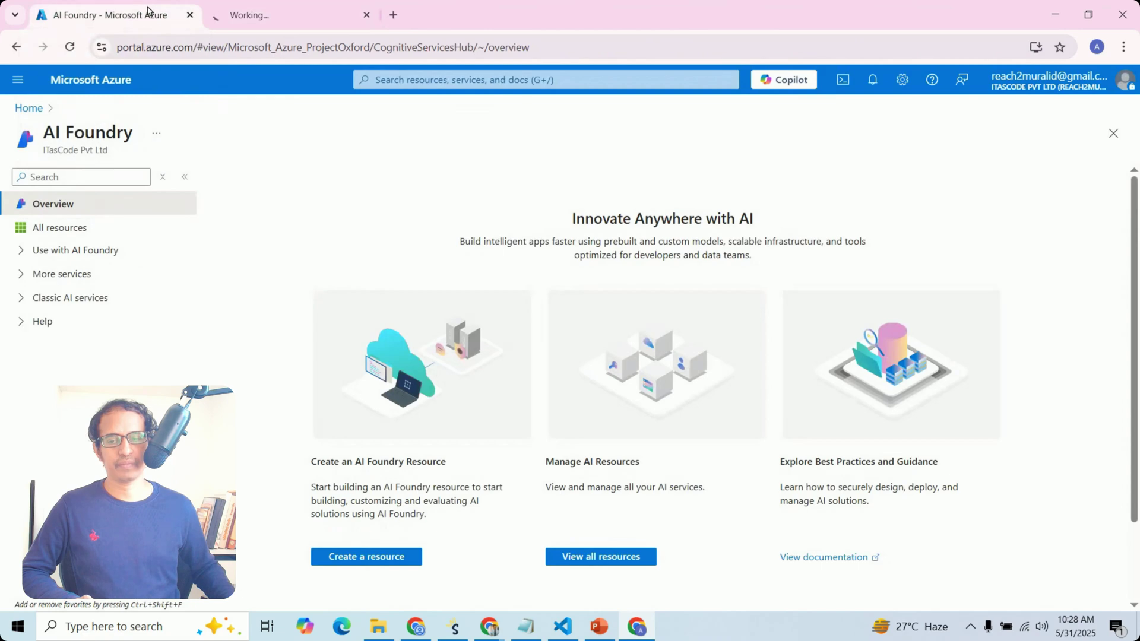
pyautogui.click(240, 15)
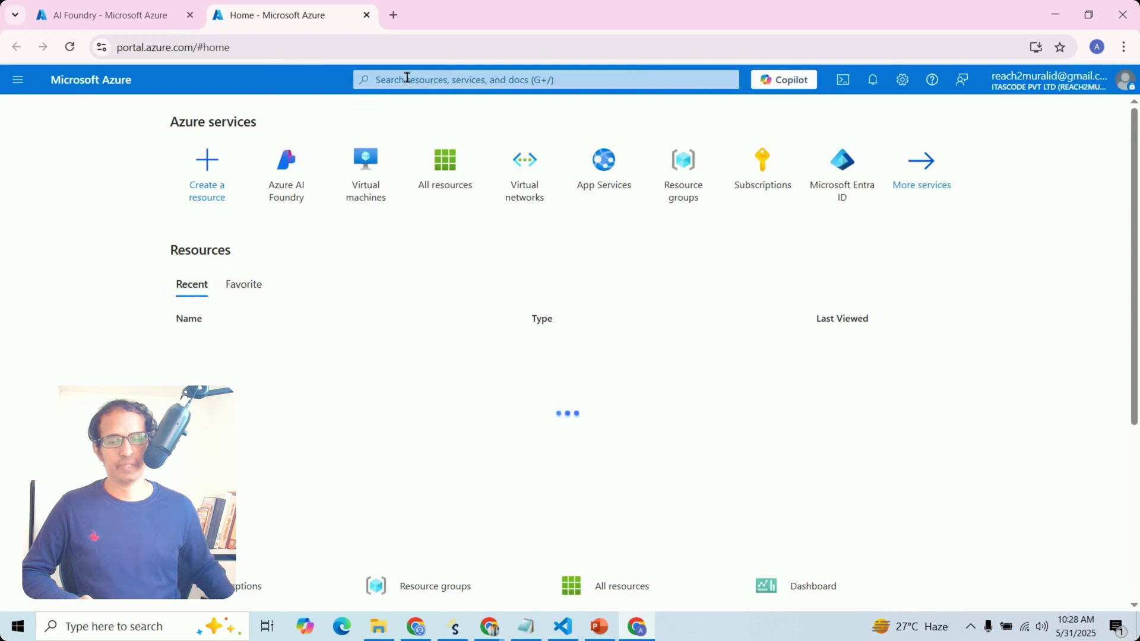
# Step: Search the portal for Azure OpenAI and open its resource list within AI Foundry
pyautogui.click(407, 79)
pyautogui.write('azu')
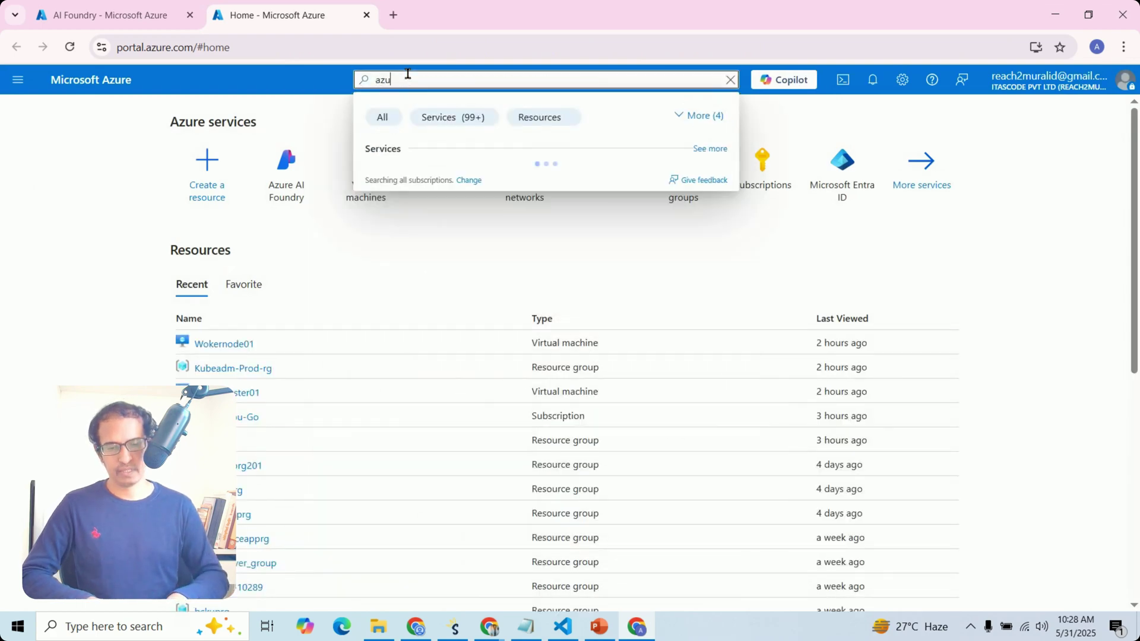
pyautogui.write('re op')
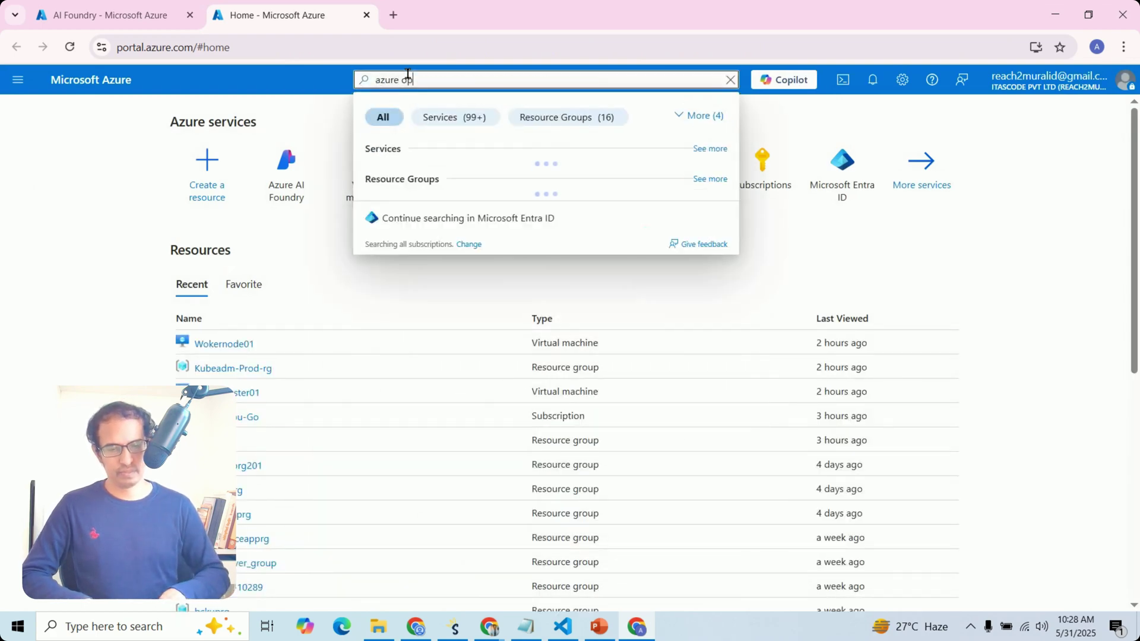
pyautogui.write('ne')
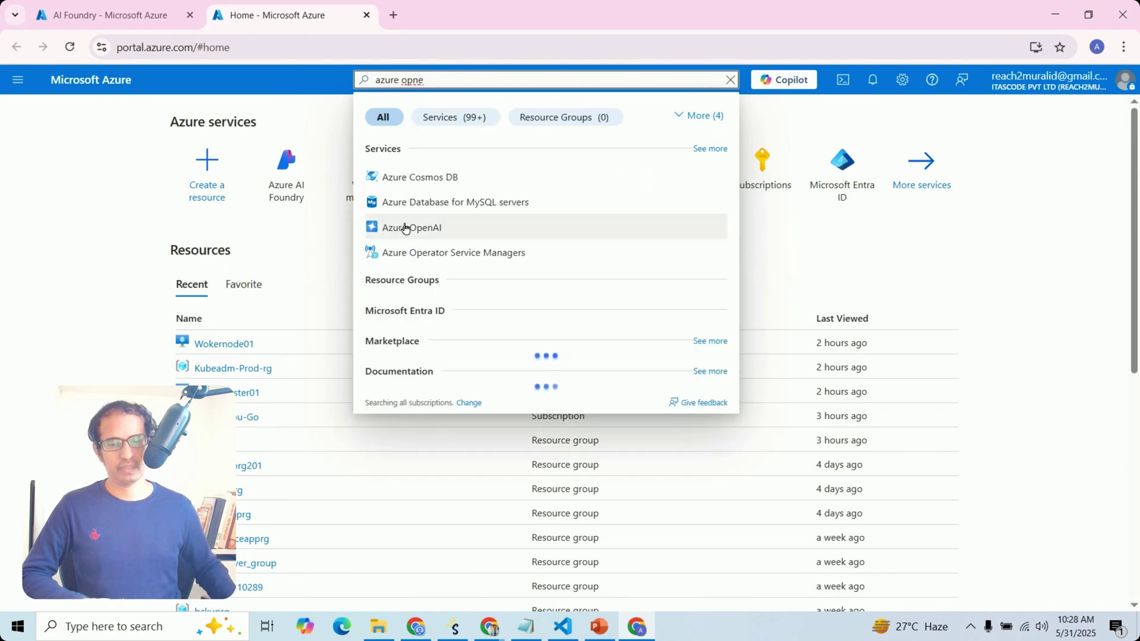
pyautogui.click(405, 228)
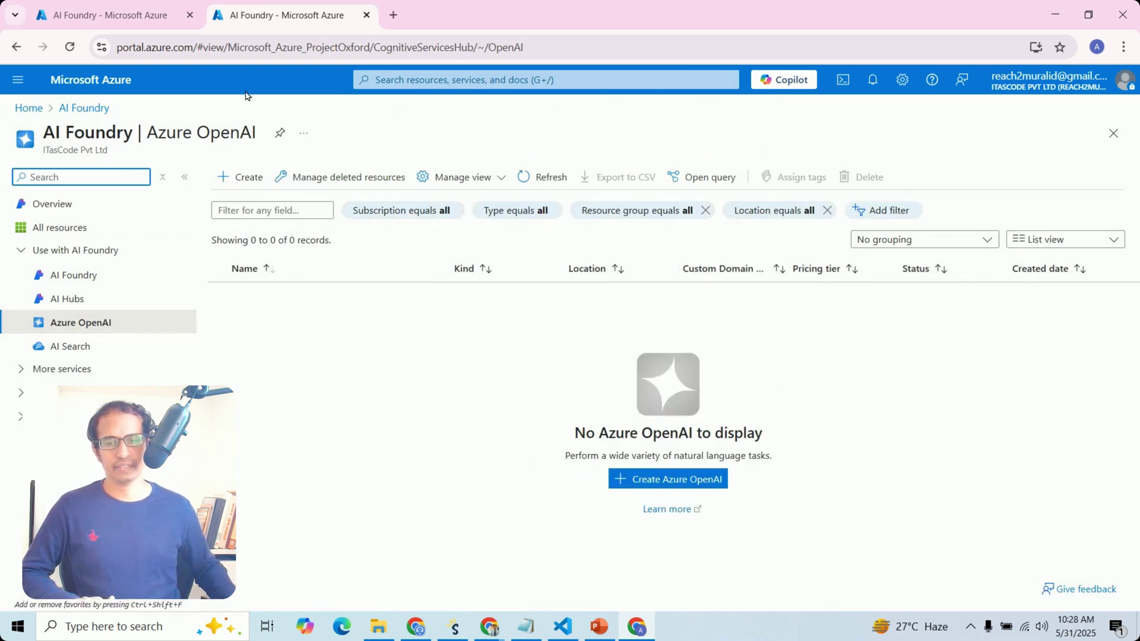
pyautogui.click(70, 331)
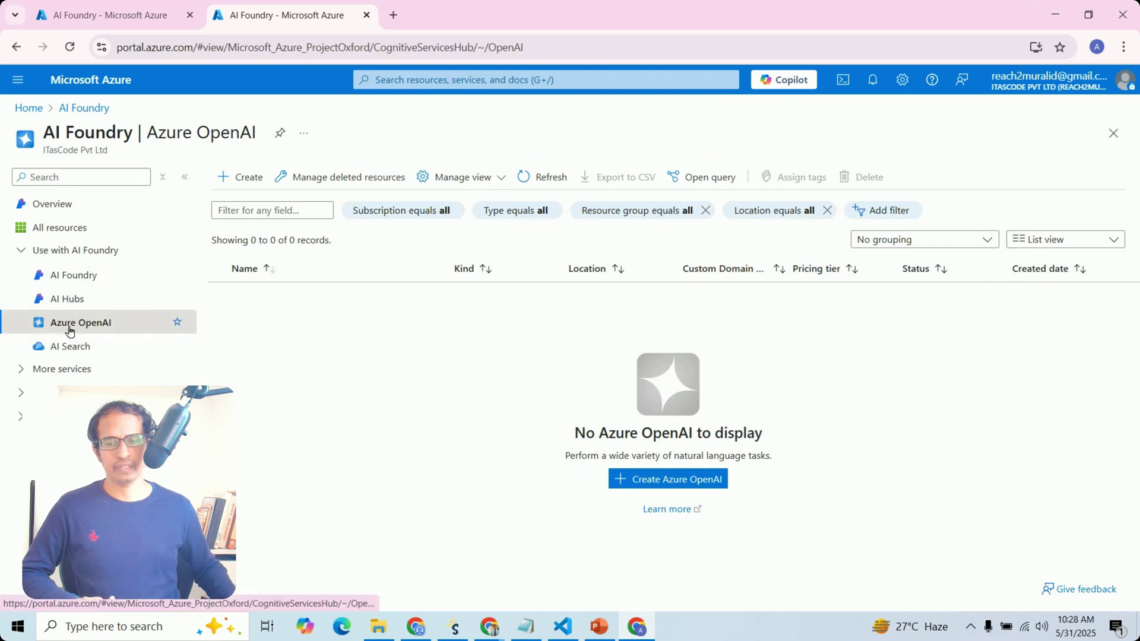
# Step: Start creating an Azure OpenAI resource and assign it to the existing resource group acrrg
pyautogui.click(673, 480)
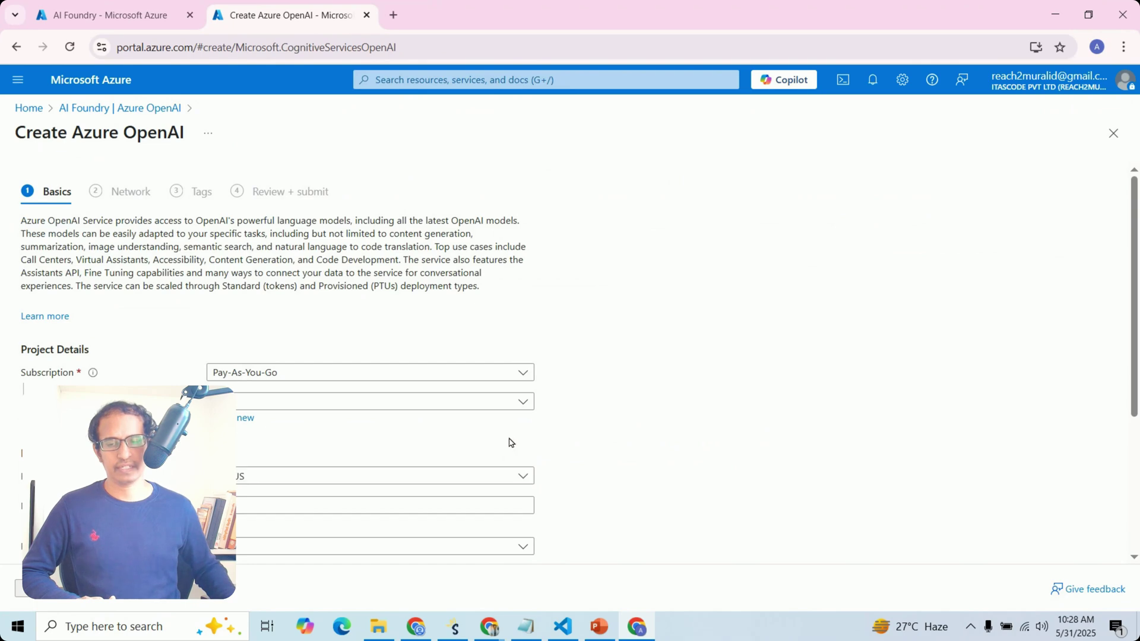
pyautogui.click(305, 403)
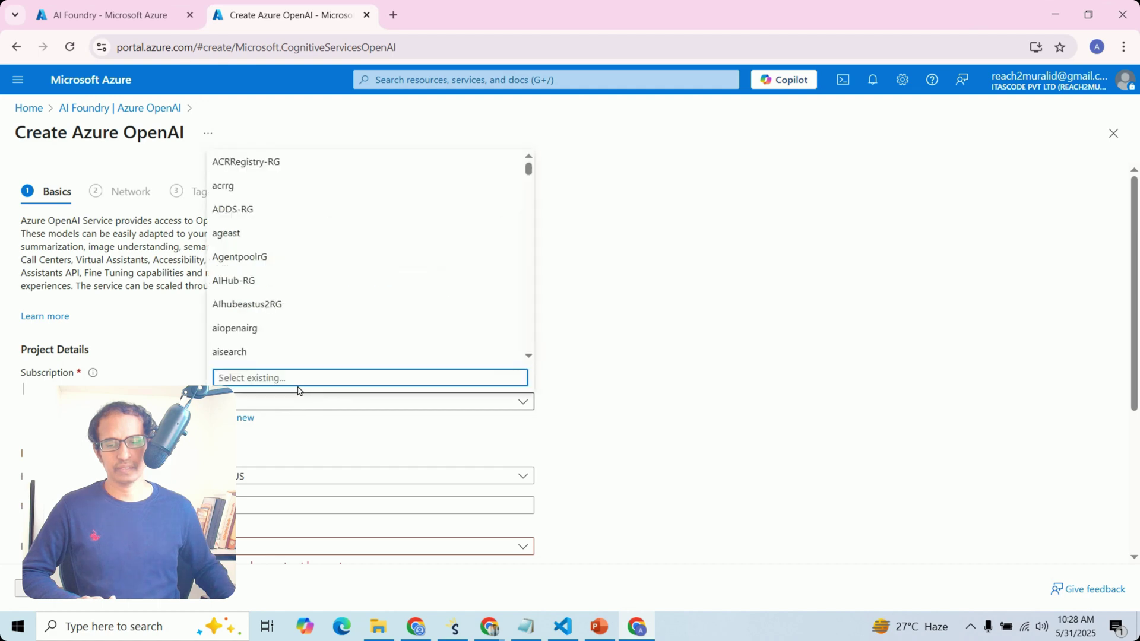
pyautogui.click(261, 186)
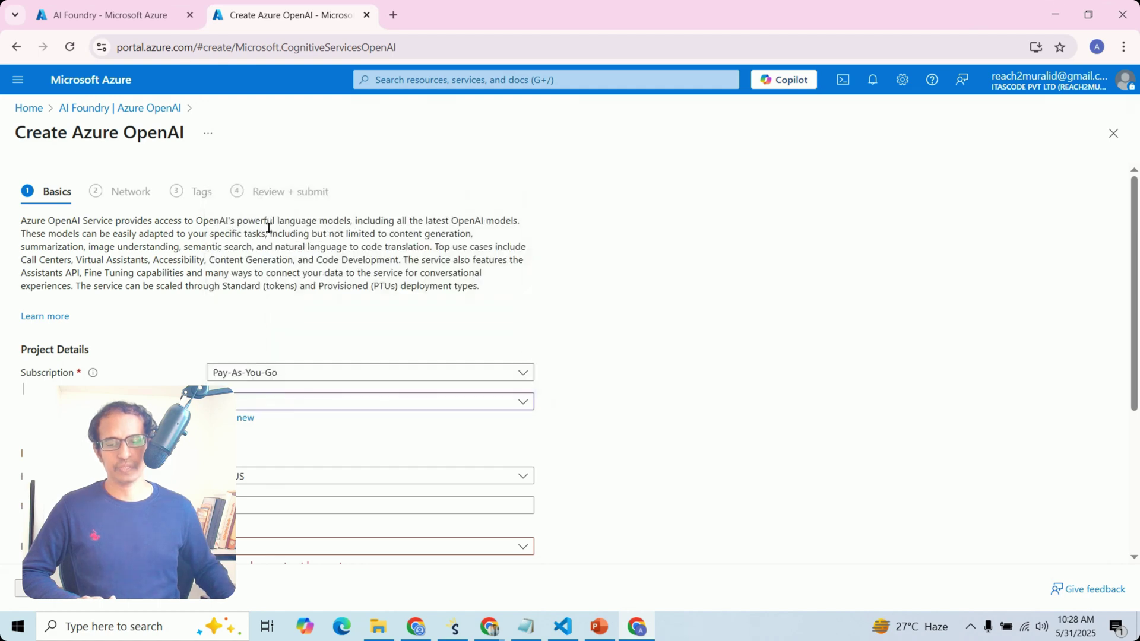
# Step: Name the Azure OpenAI instance Testver and select the Standard S0 pricing tier
pyautogui.scroll(-1, 273, 495)
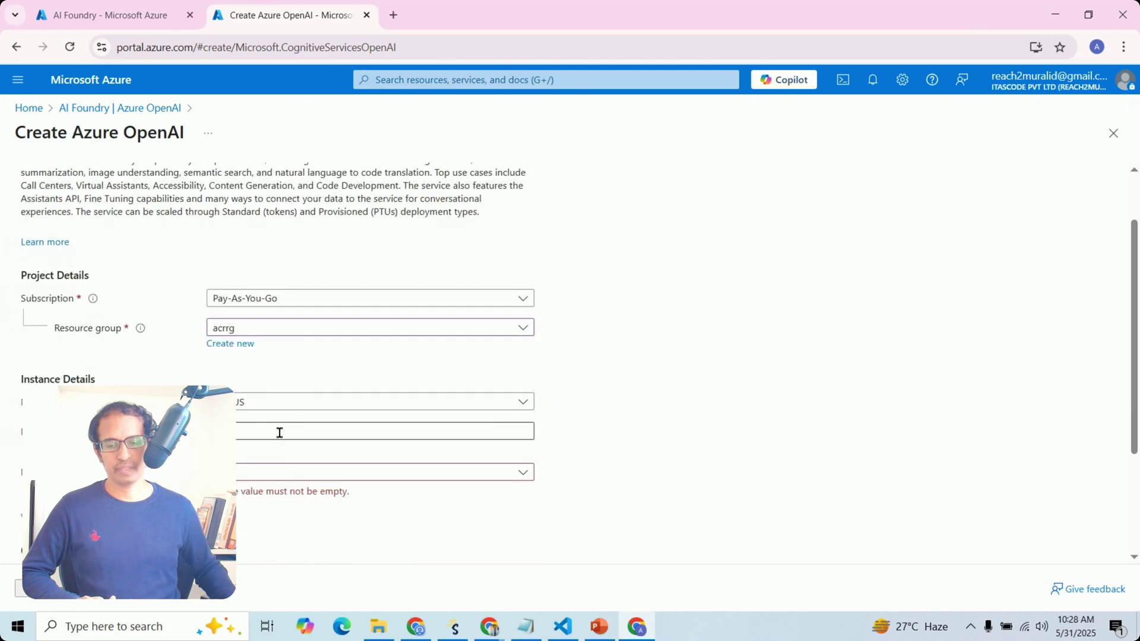
pyautogui.click(249, 432)
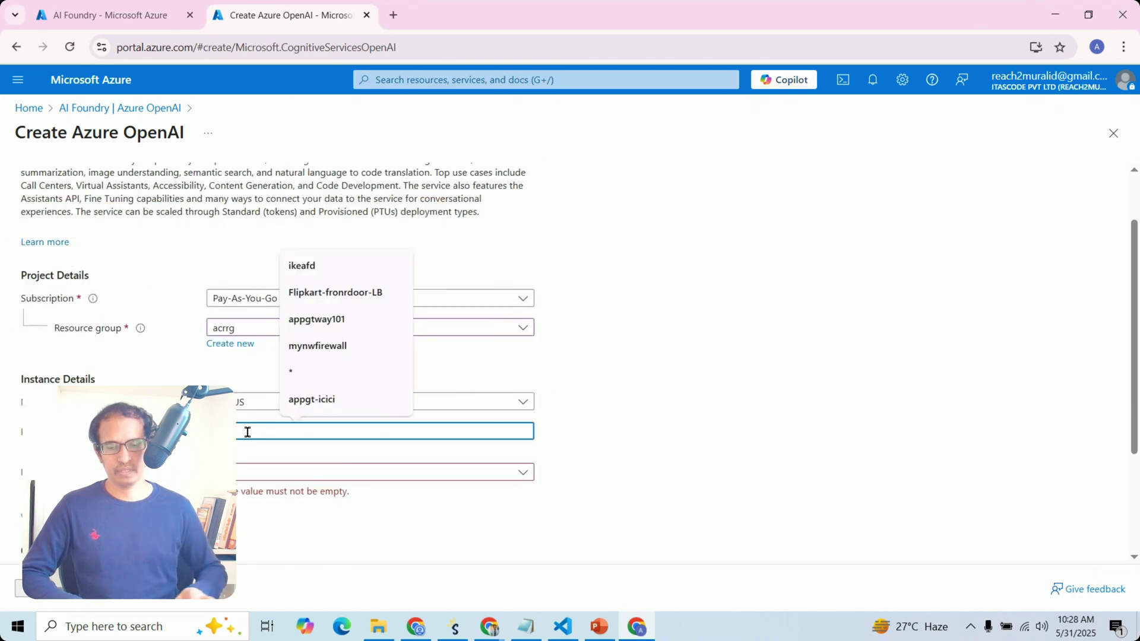
pyautogui.write('t')
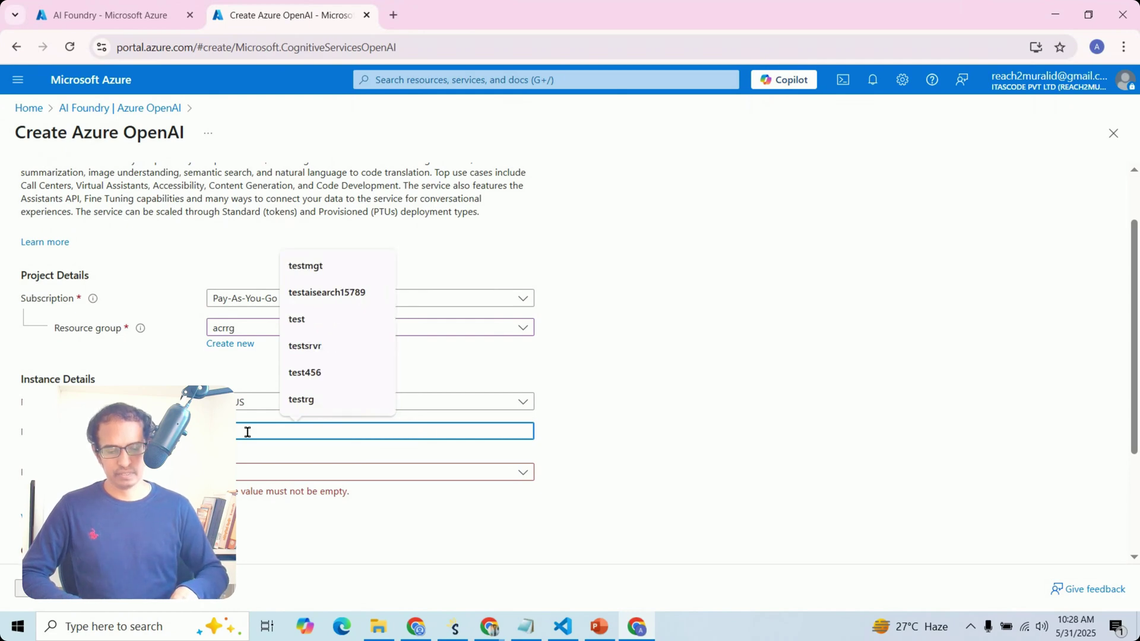
pyautogui.write('er')
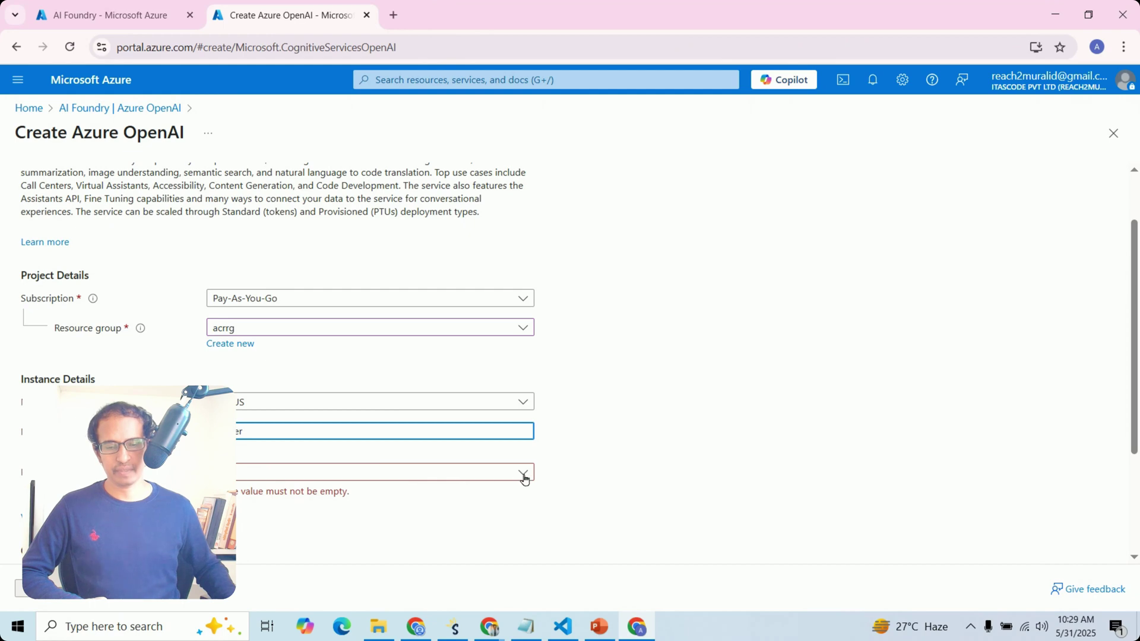
pyautogui.click(233, 472)
pyautogui.click(233, 472)
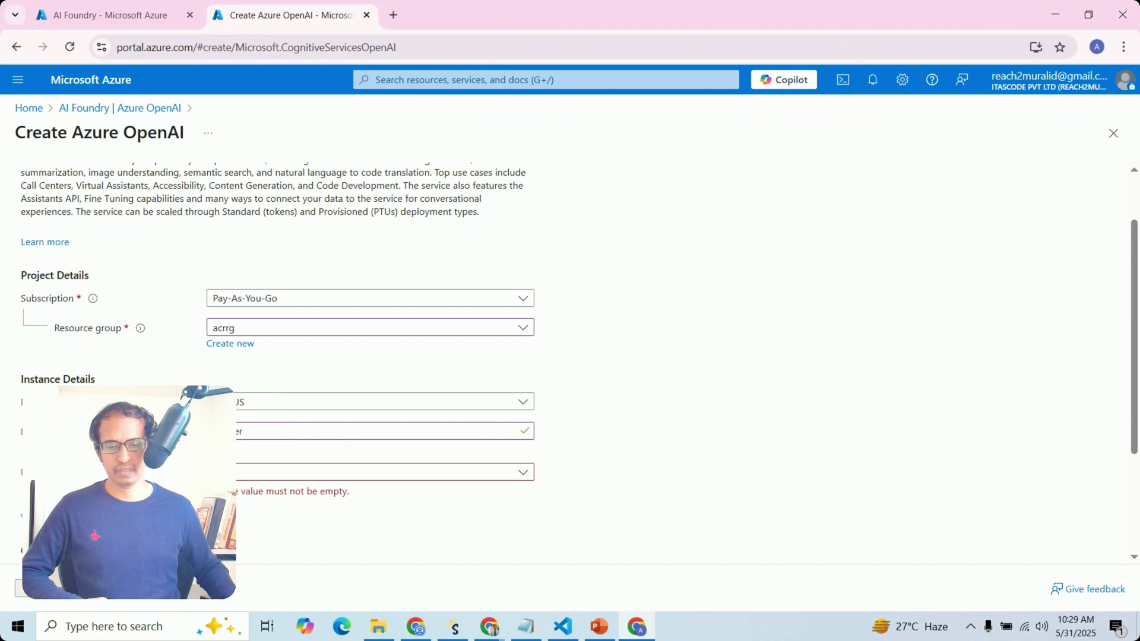
pyautogui.click(232, 472)
pyautogui.click(231, 493)
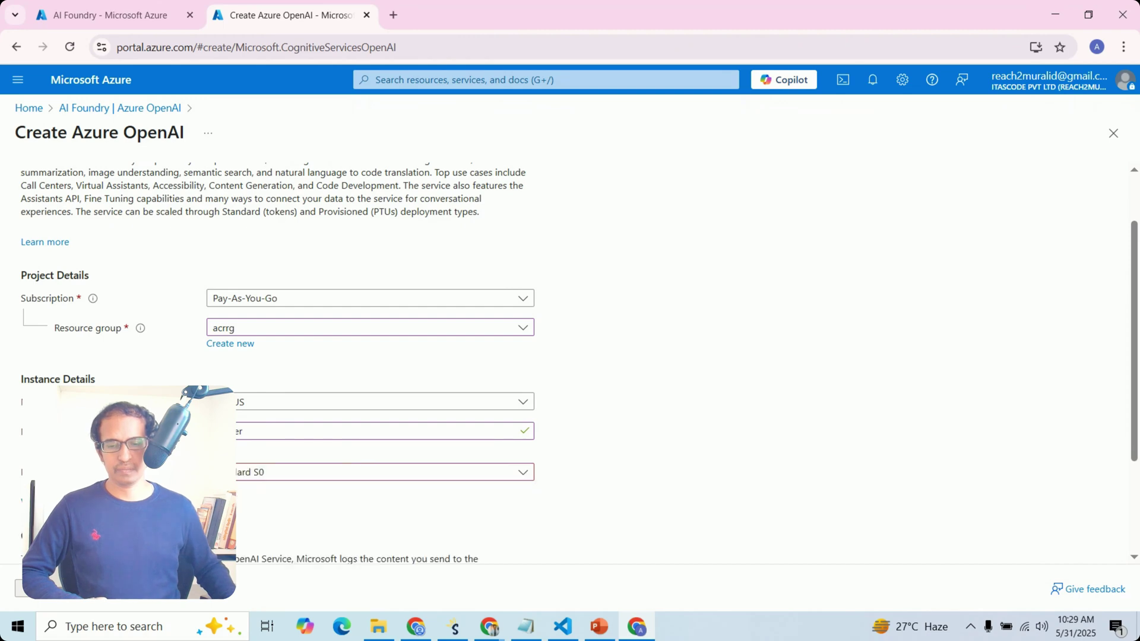
# Step: Finish the Basics page, keep access allowed from all networks, skip the tags and create the Testver resource
pyautogui.scroll(-3, 368, 356)
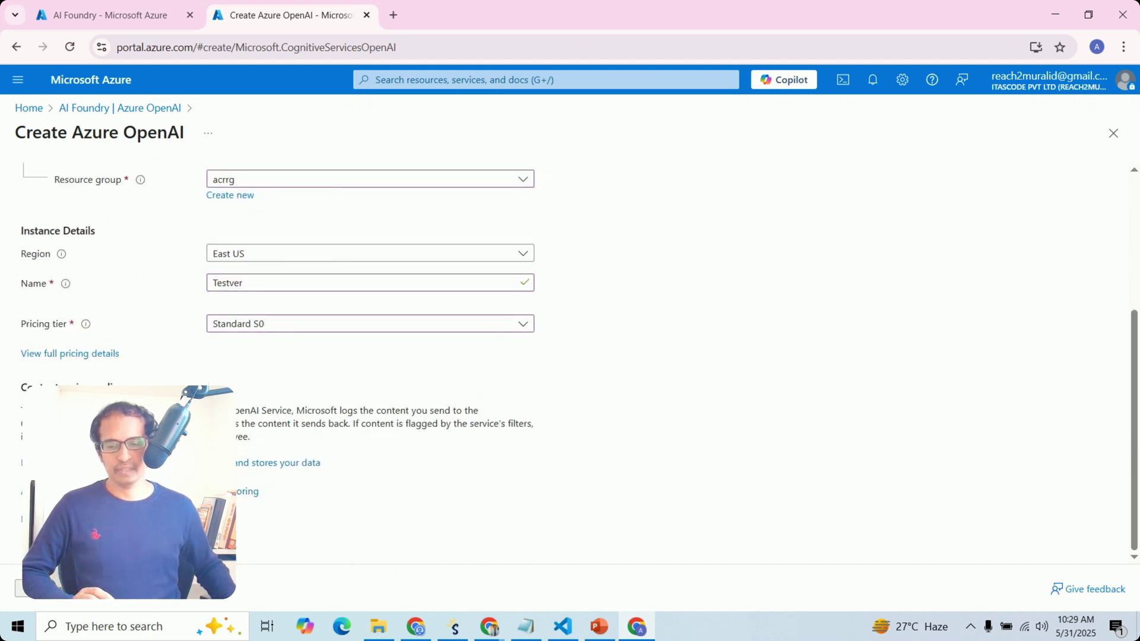
pyautogui.click(95, 589)
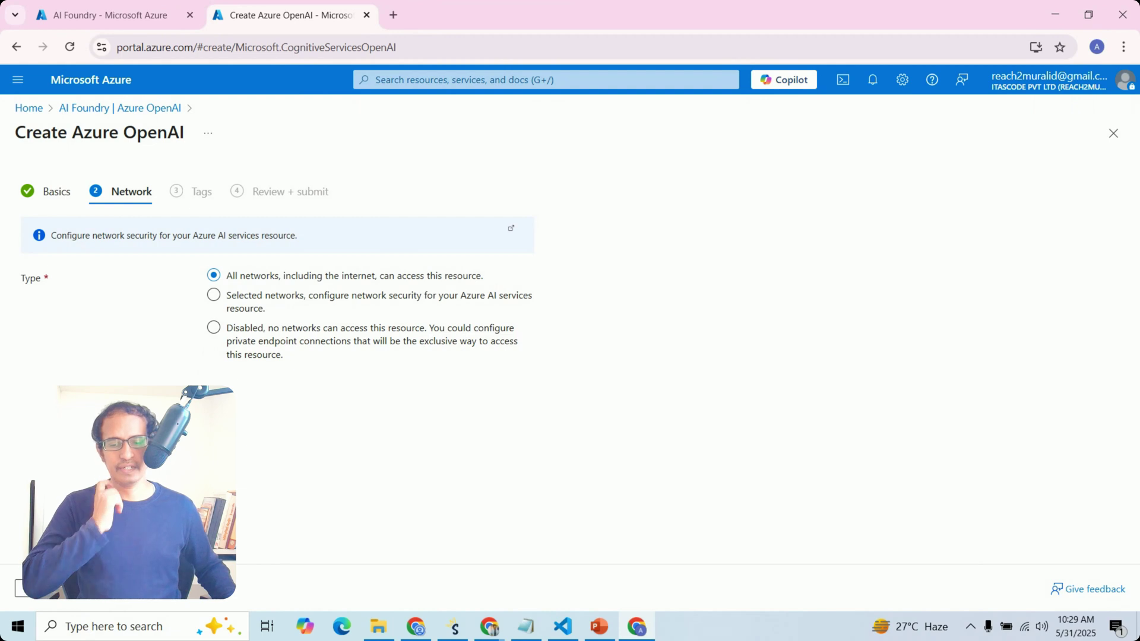
pyautogui.click(95, 588)
pyautogui.click(95, 589)
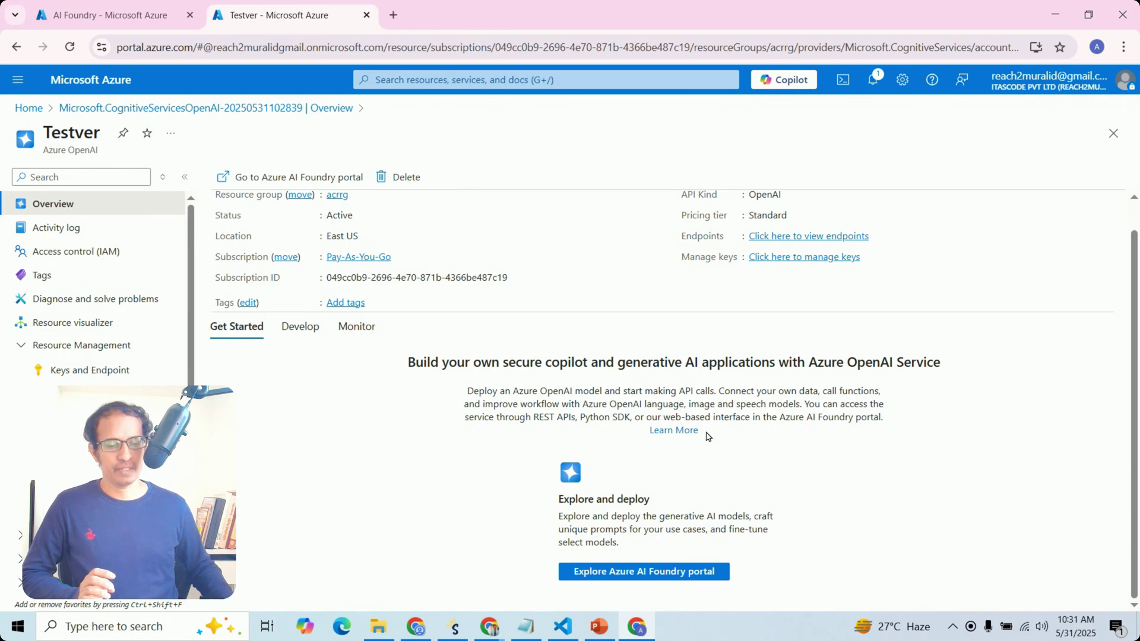
# Step: Open the Azure AI Foundry portal for the Testver resource from its overview page
pyautogui.click(615, 578)
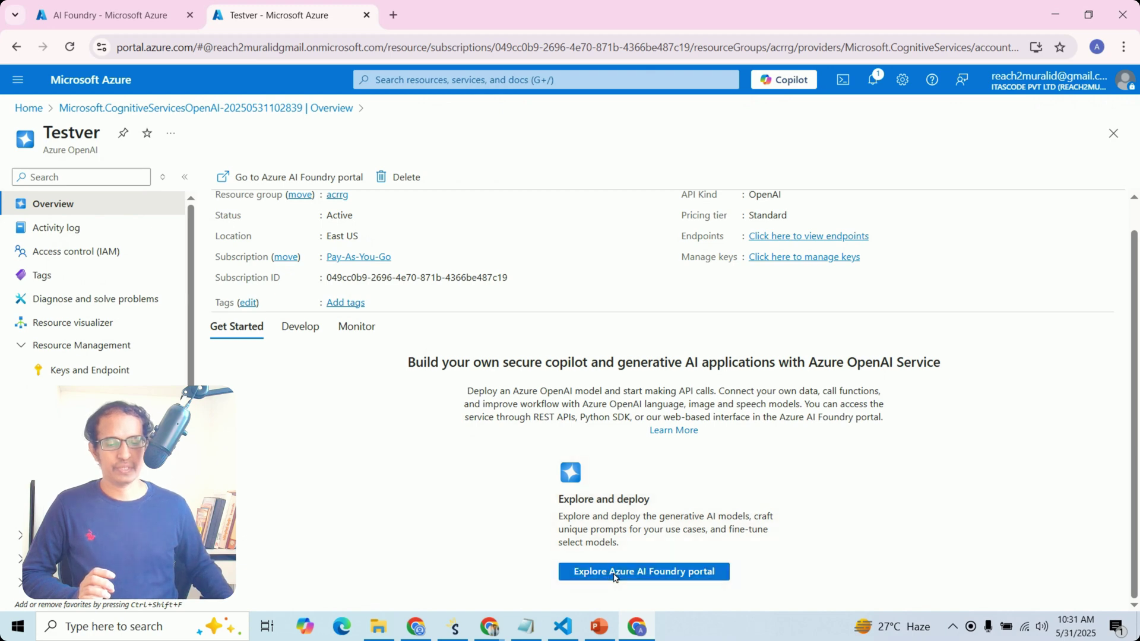
pyautogui.click(310, 47)
pyautogui.press('Return')
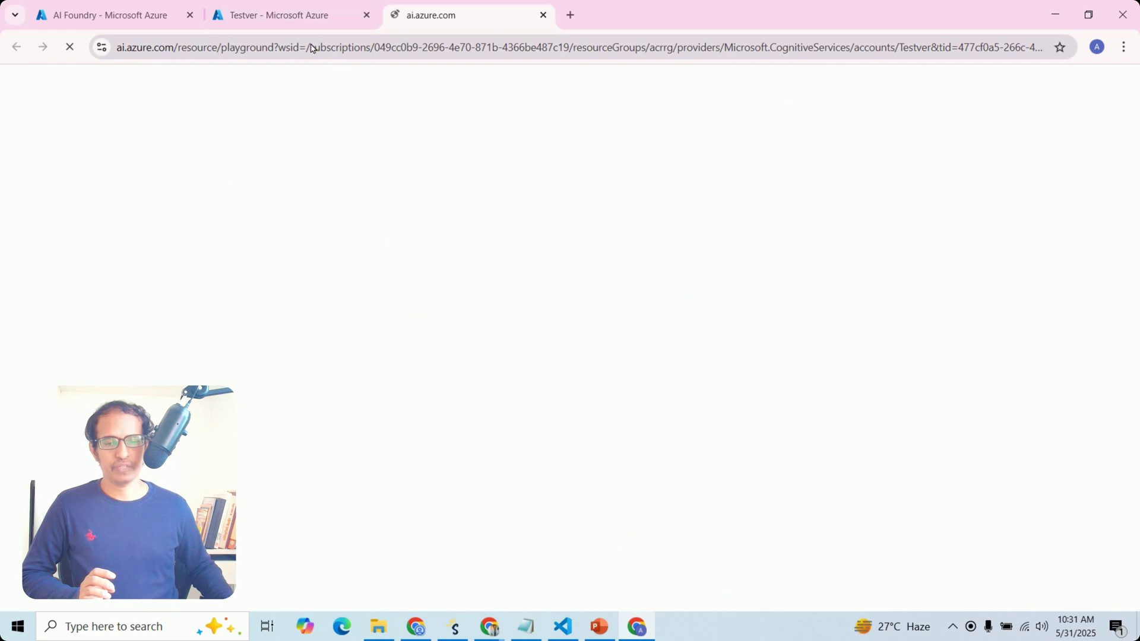
# Step: Return to the Testver resource and review its Keys and Endpoint, Encryption, Pricing tier and Networking pages
pyautogui.click(288, 16)
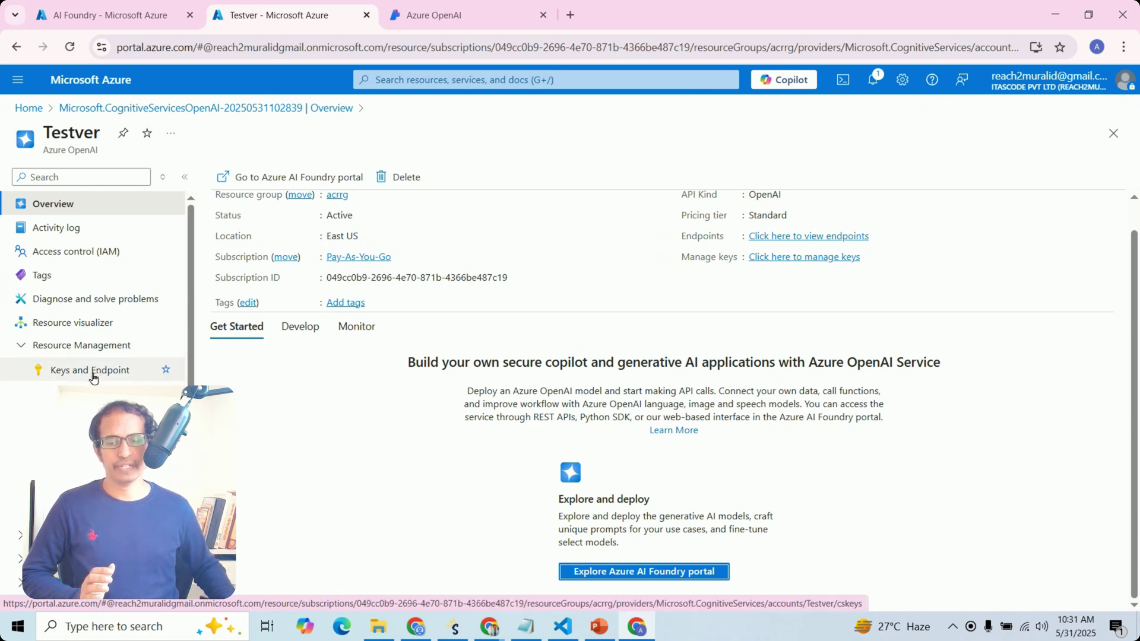
pyautogui.click(93, 372)
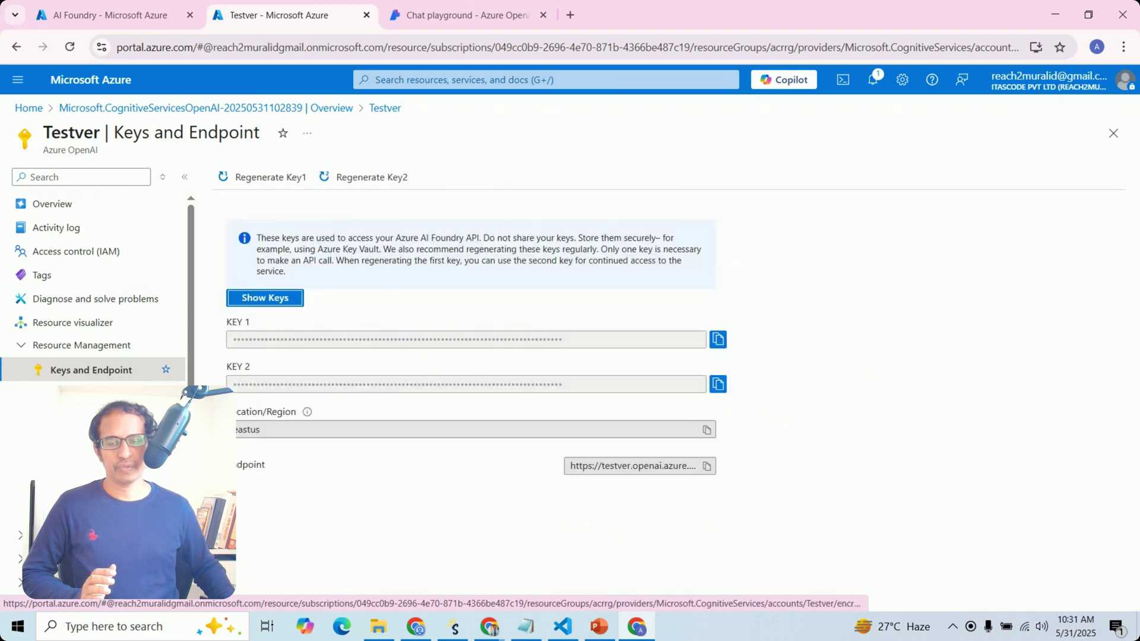
pyautogui.click(65, 393)
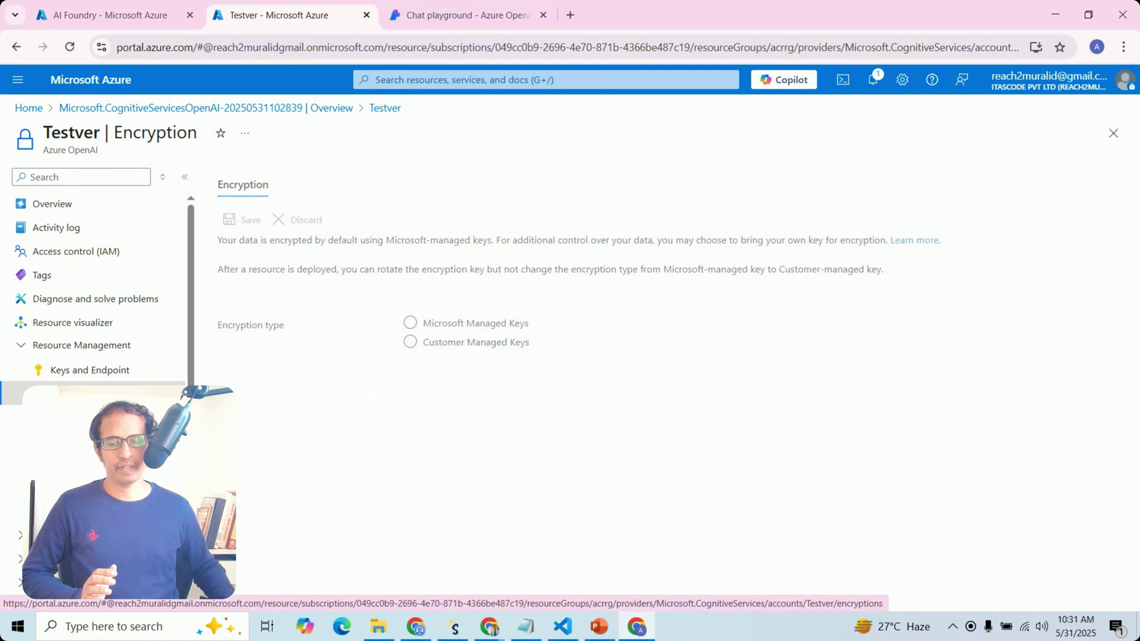
pyautogui.click(66, 417)
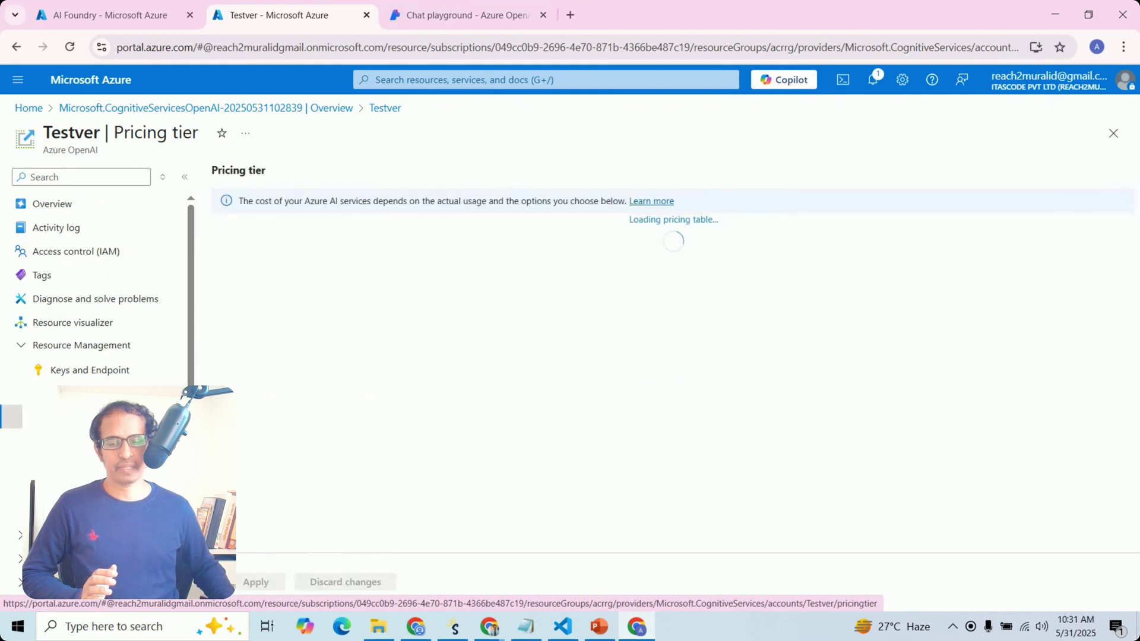
pyautogui.click(65, 441)
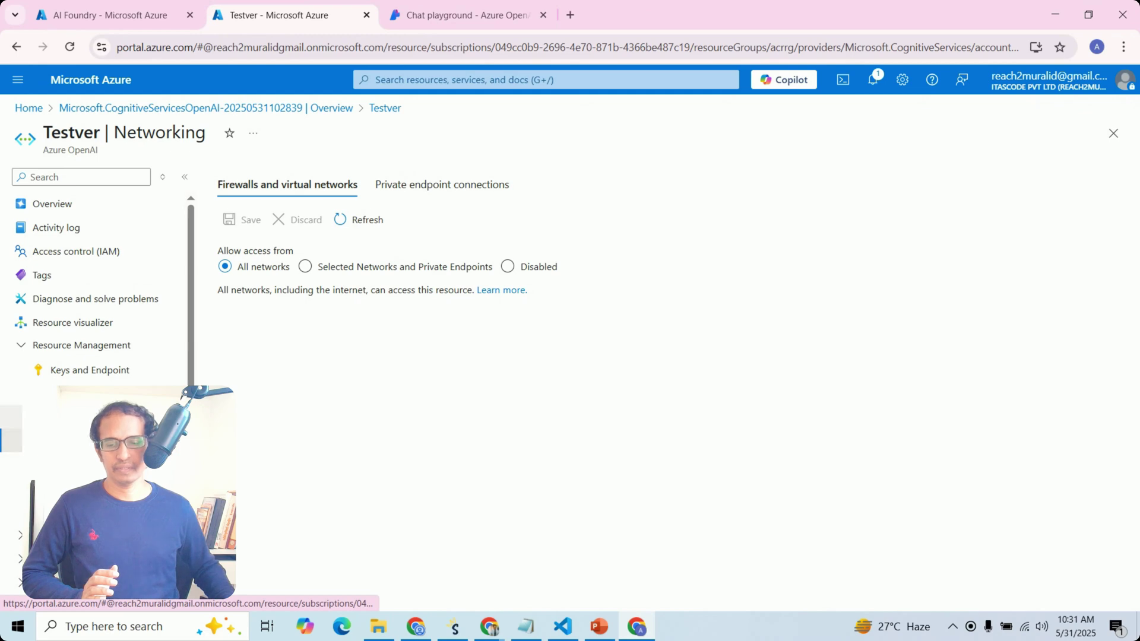
pyautogui.scroll(-1, 95, 285)
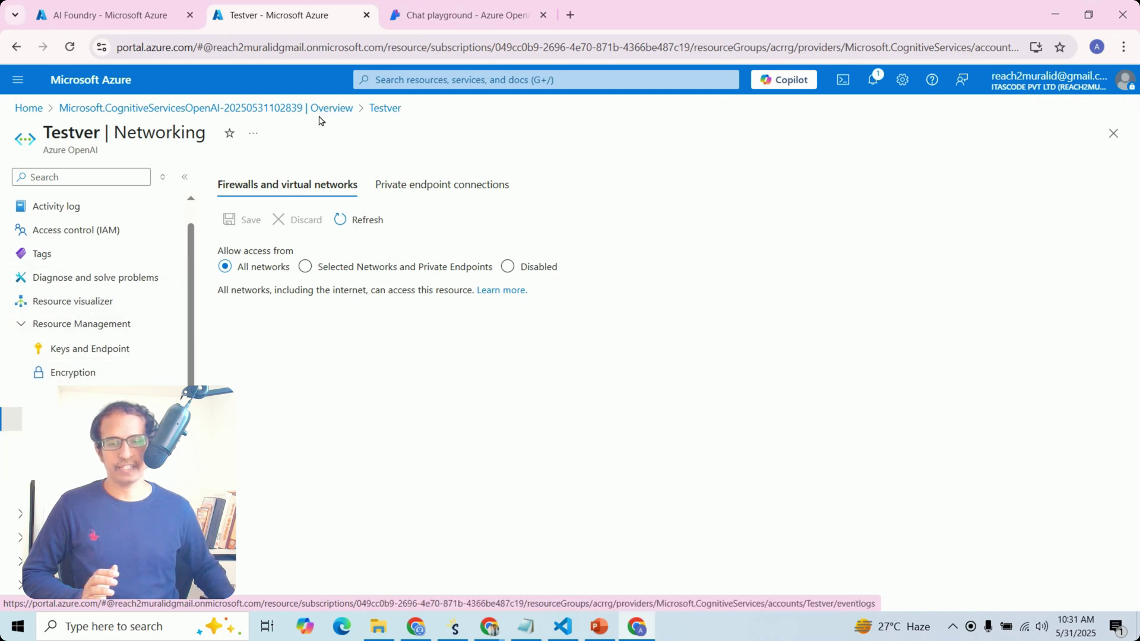
# Step: Return to the chat playground of the Testver resource in the Azure AI Foundry portal
pyautogui.click(466, 18)
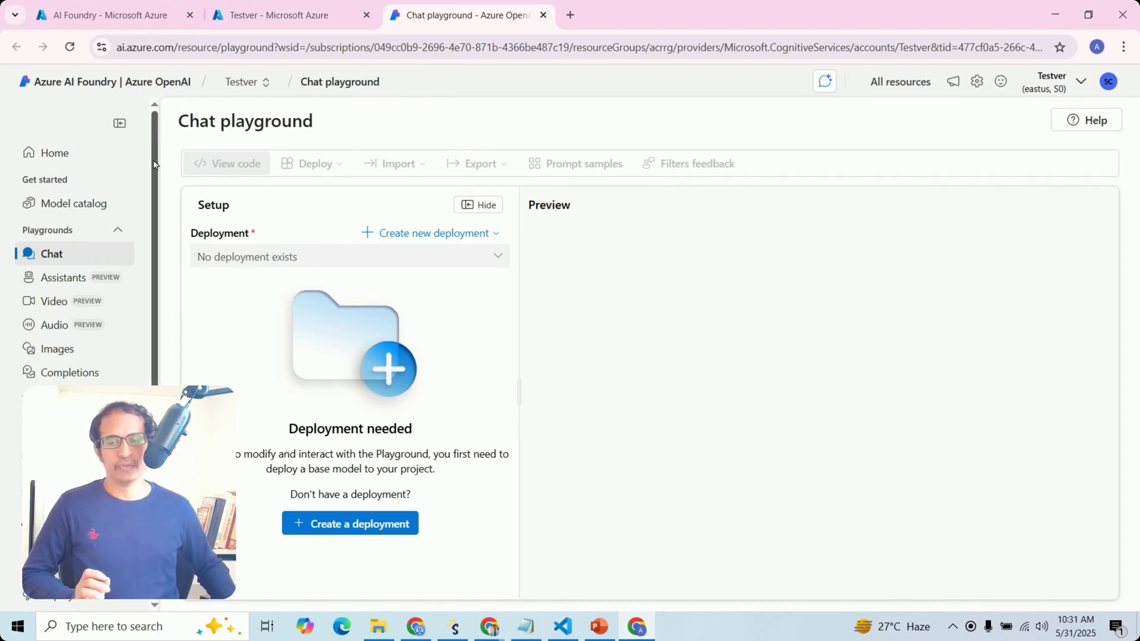
pyautogui.moveTo(154, 165)
pyautogui.mouseDown()
pyautogui.moveTo(156, 194)
pyautogui.moveTo(158, 168)
pyautogui.mouseUp()
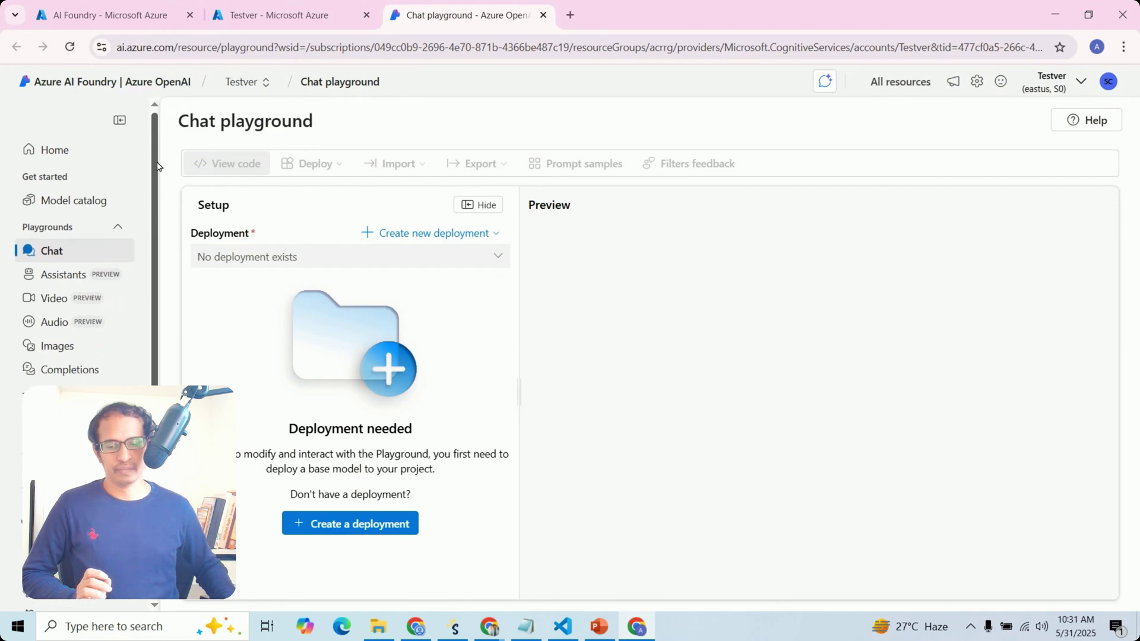
pyautogui.moveTo(479, 626)
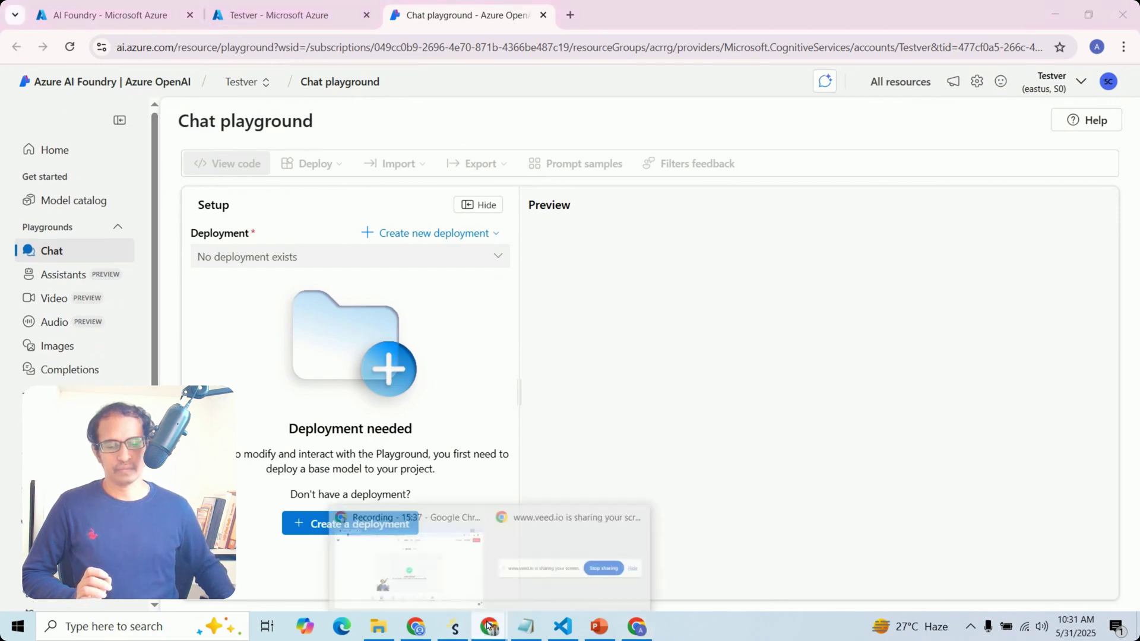
pyautogui.click(573, 554)
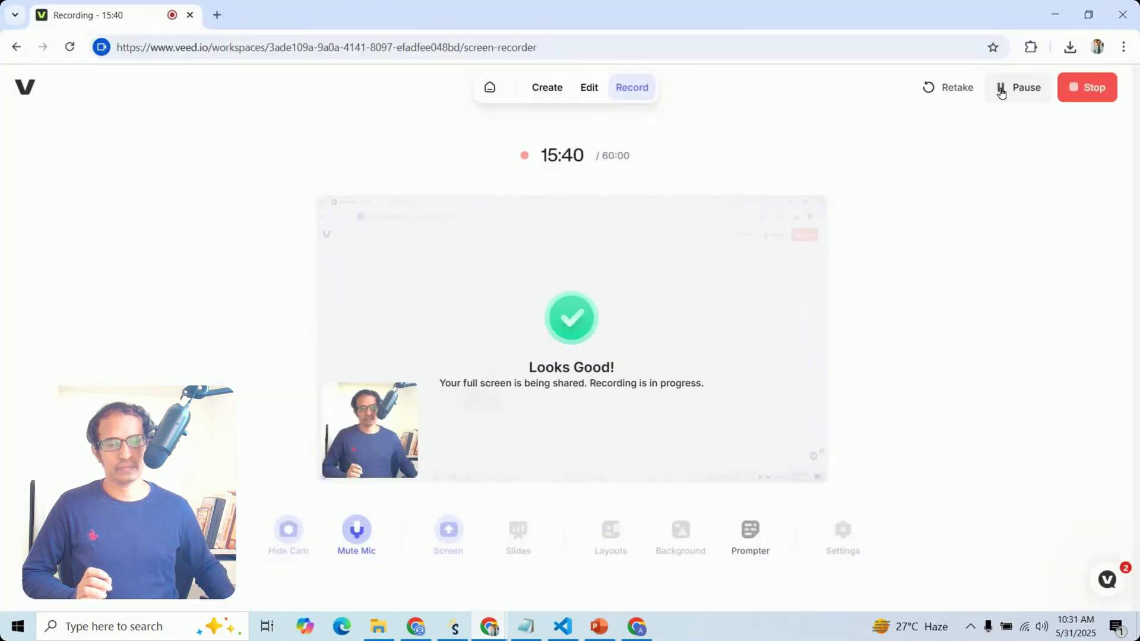
pyautogui.click(636, 626)
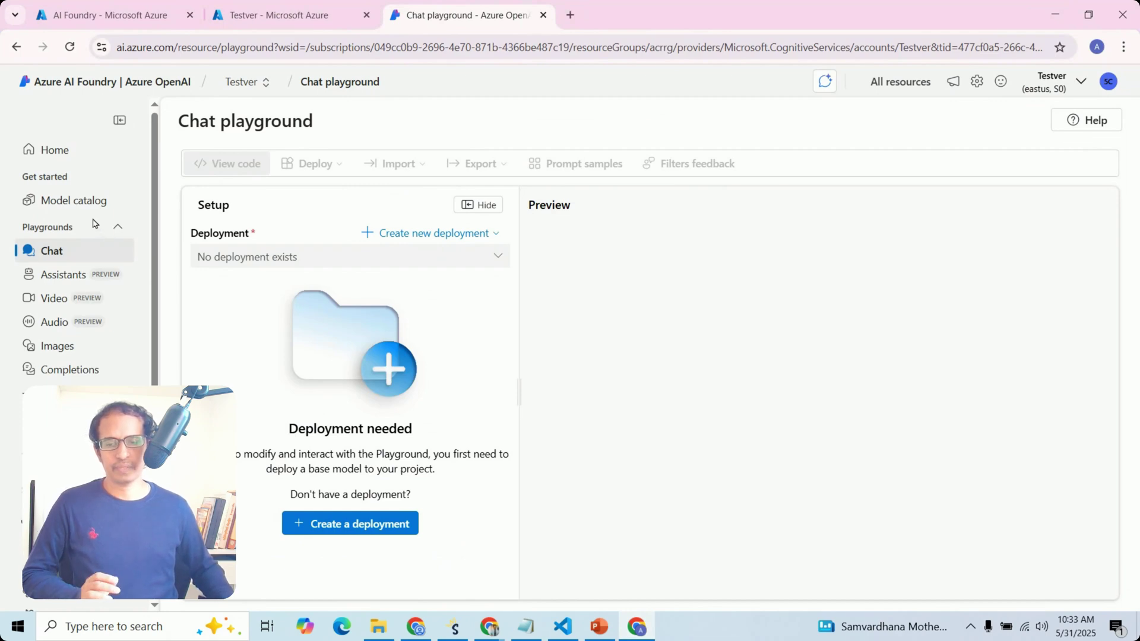
# Step: Open the model catalog and look through the available models
pyautogui.click(79, 201)
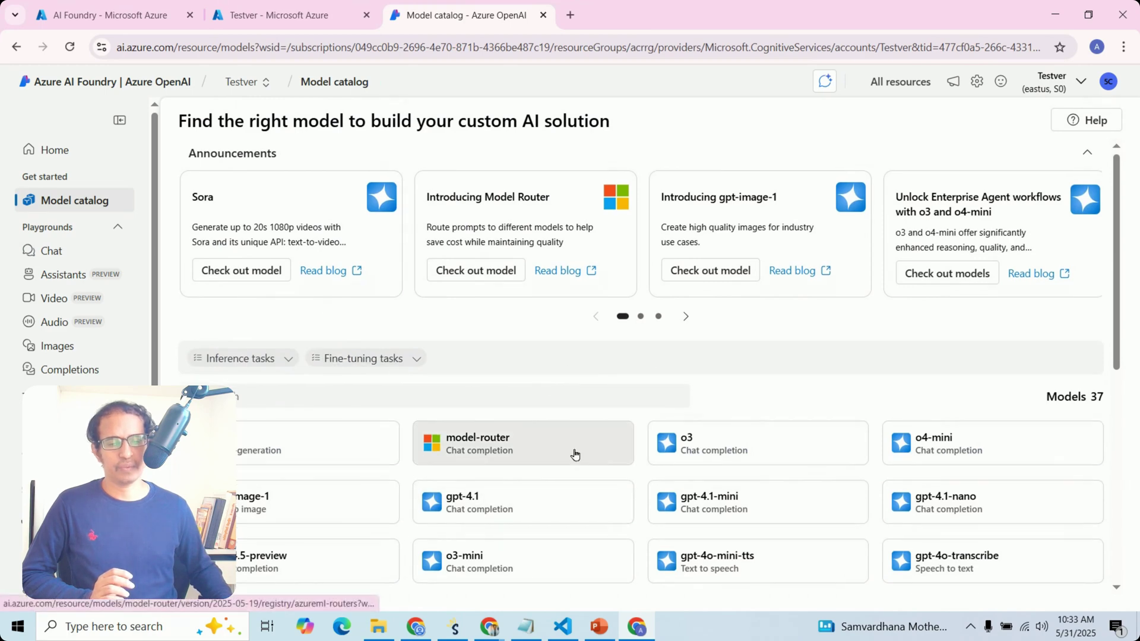
pyautogui.scroll(-6, 573, 455)
pyautogui.scroll(7, 574, 455)
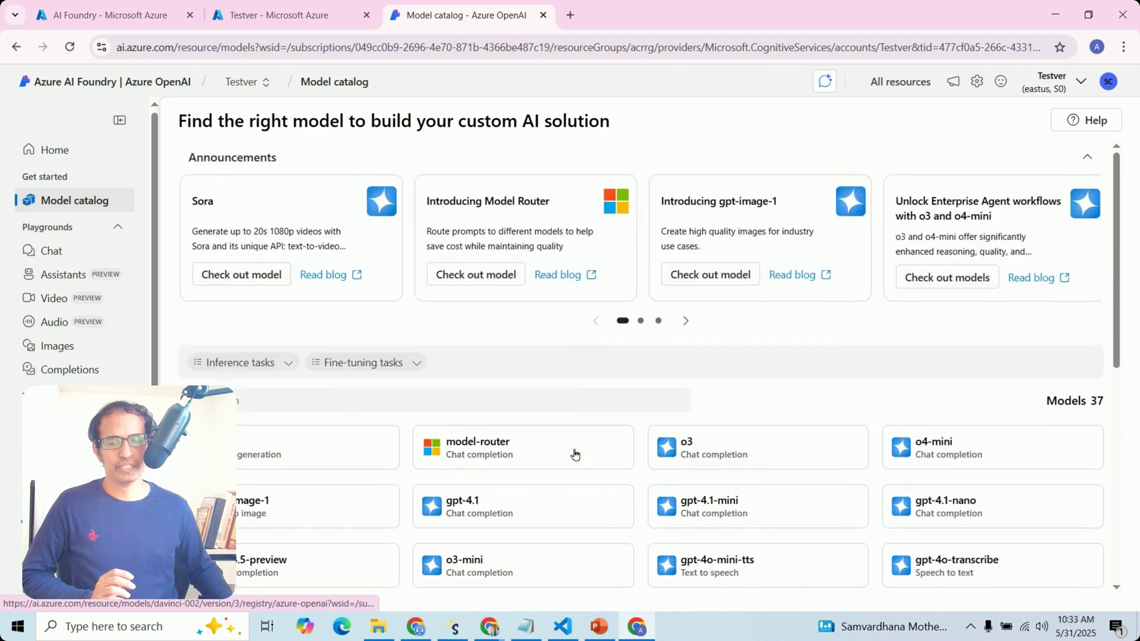
# Step: Look through the Chat, Assistants, Video, Audio, Images and Completions playgrounds and return to the model catalog
pyautogui.click(53, 253)
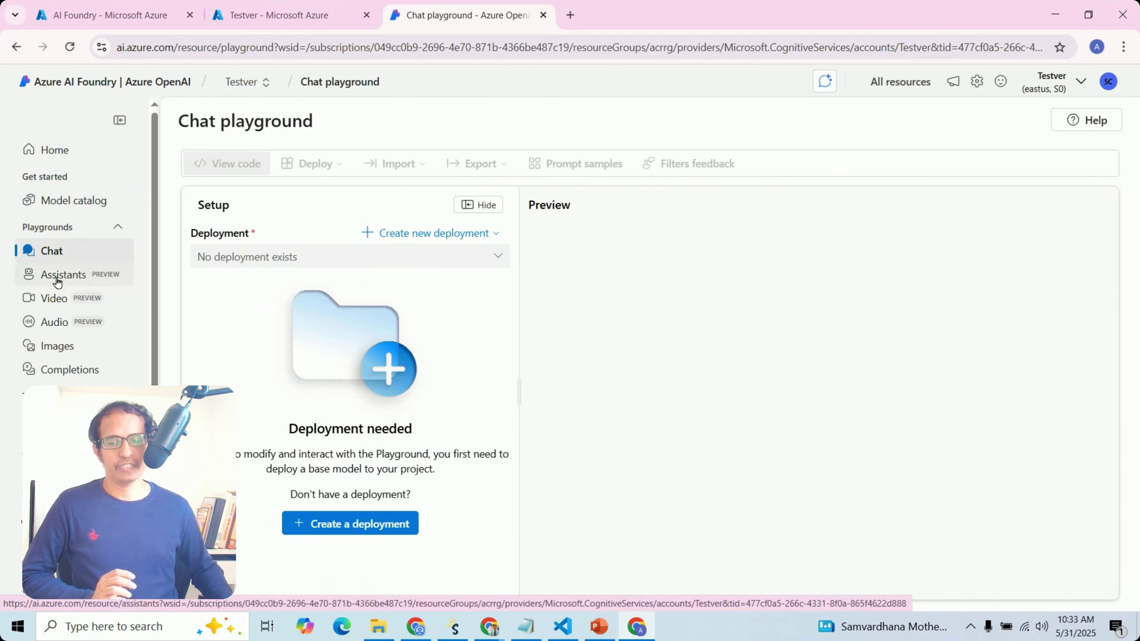
pyautogui.click(57, 275)
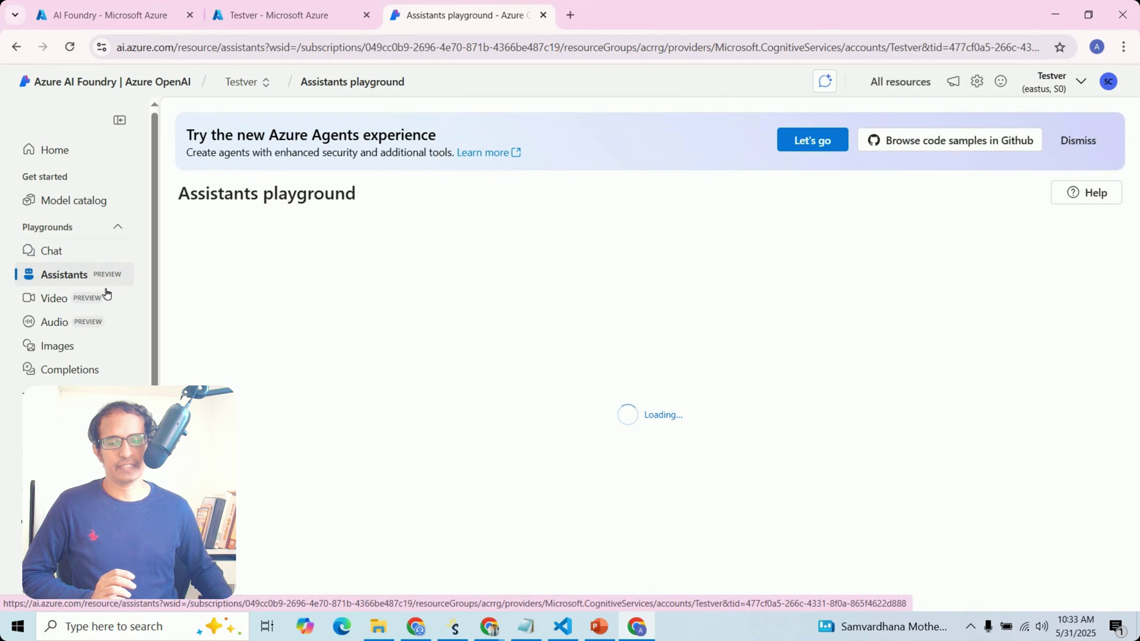
pyautogui.click(58, 299)
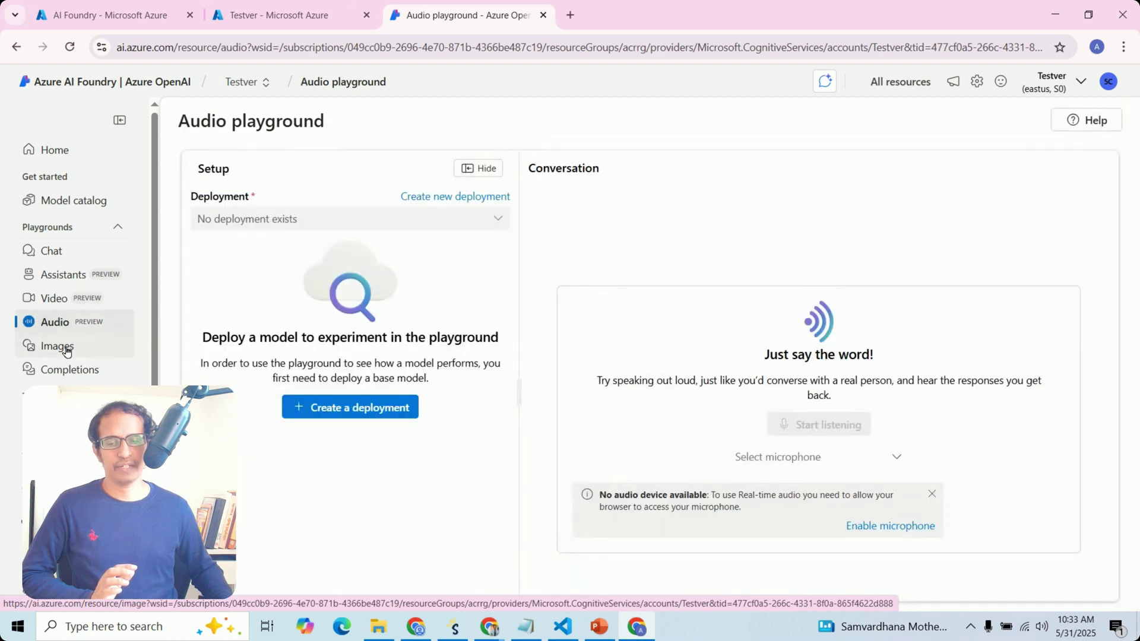
pyautogui.click(67, 348)
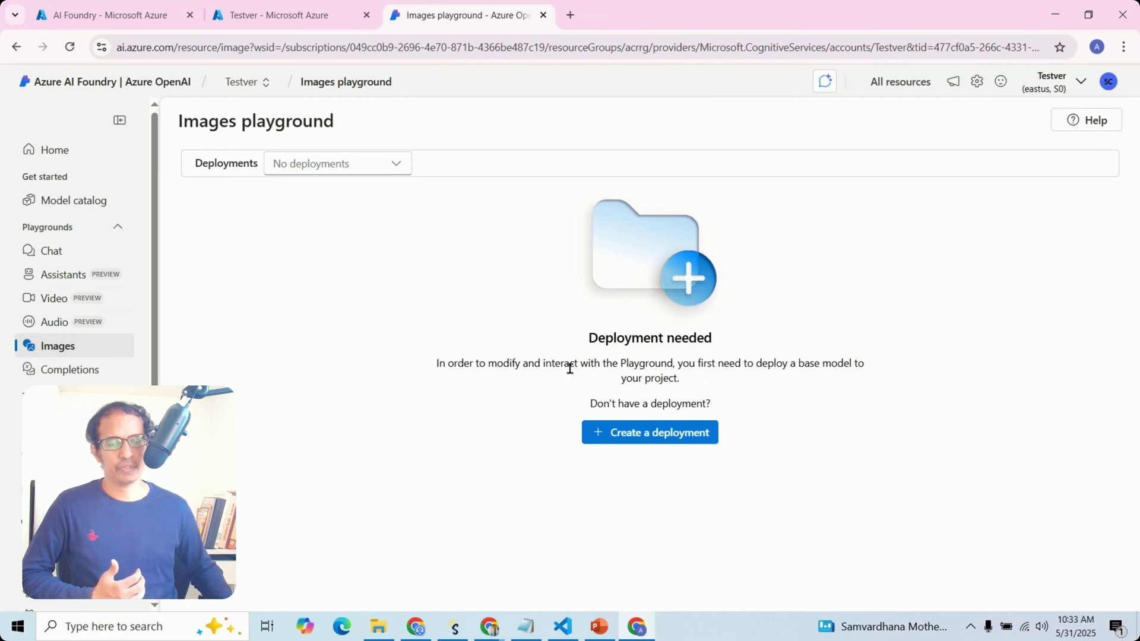
pyautogui.click(55, 376)
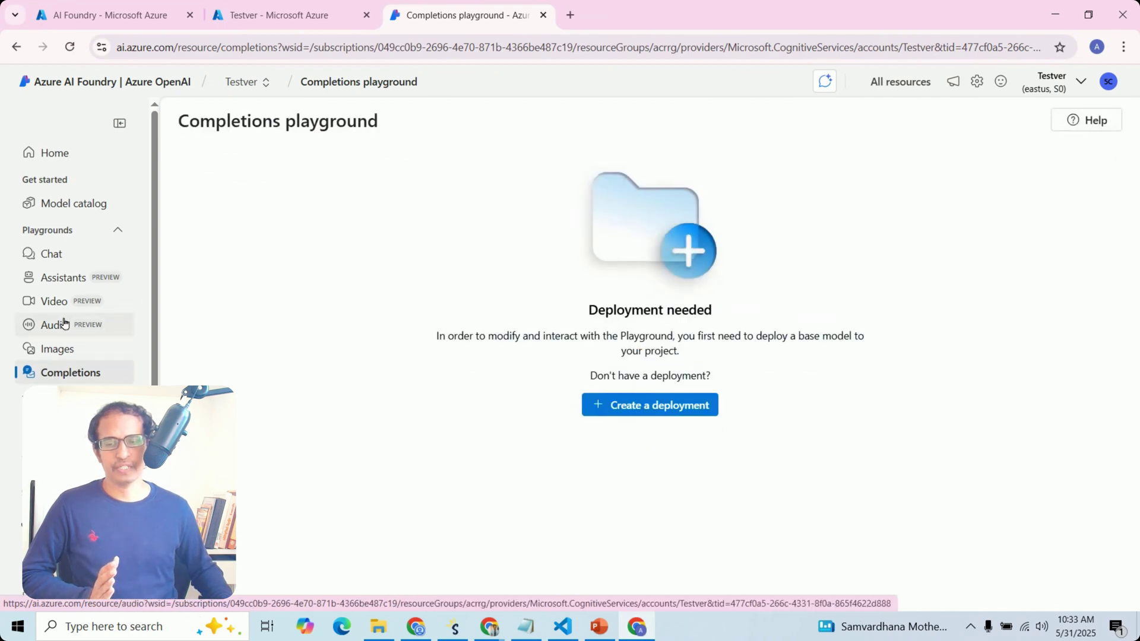
pyautogui.click(76, 208)
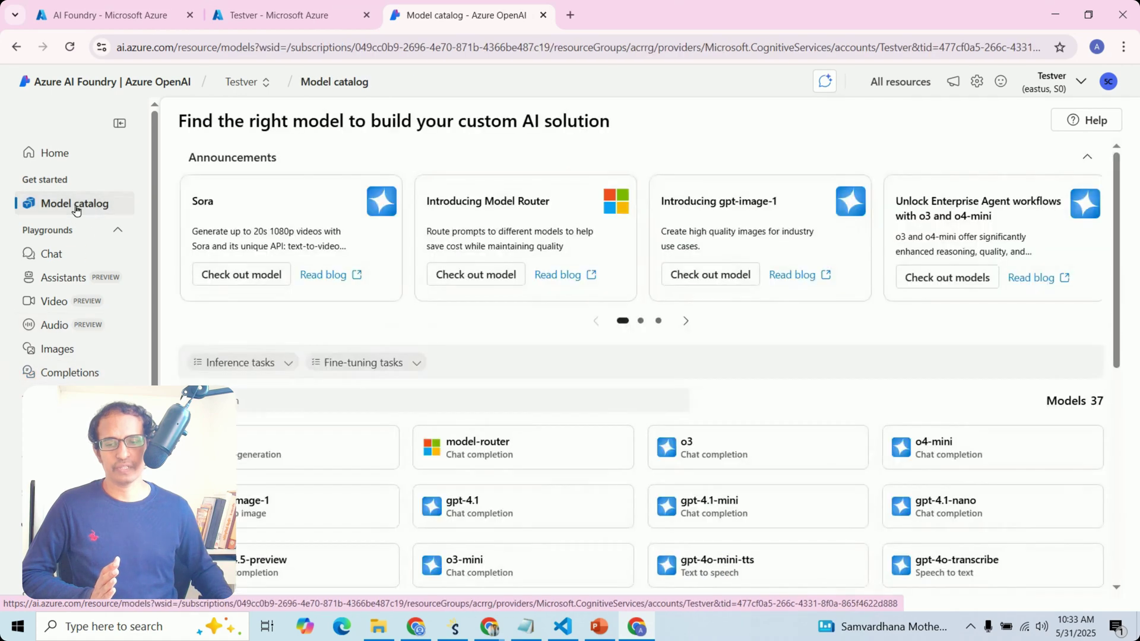
# Step: Deploy the gpt-4.1 chat completion model from the chat playground, keeping the name gpt-4.1 and the Global Standard deployment type
pyautogui.click(59, 259)
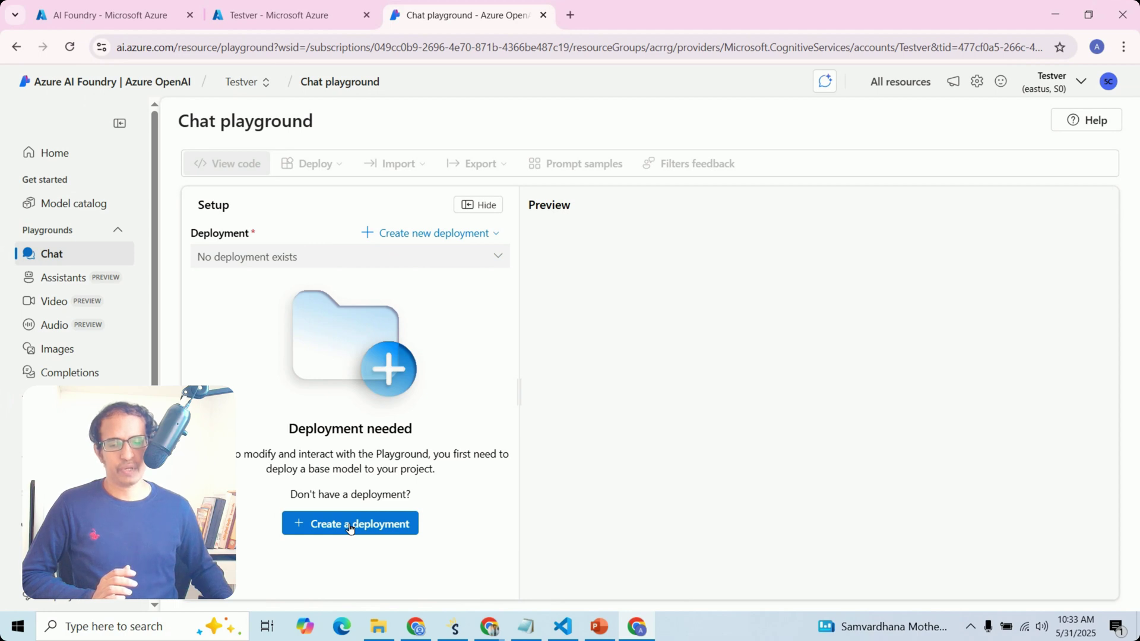
pyautogui.click(349, 524)
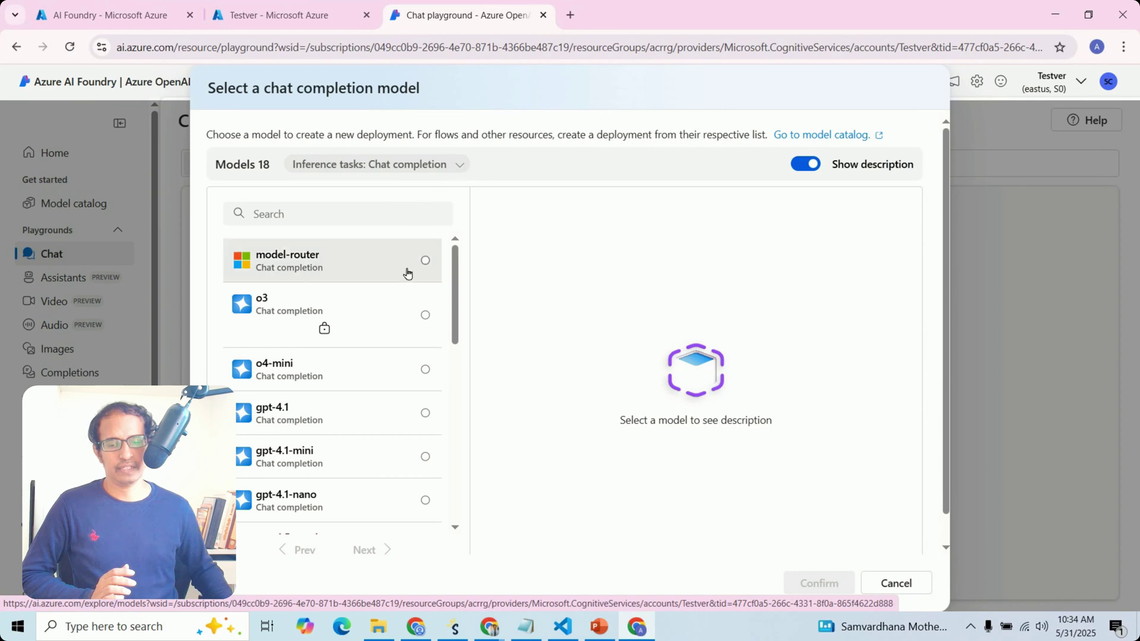
pyautogui.click(425, 414)
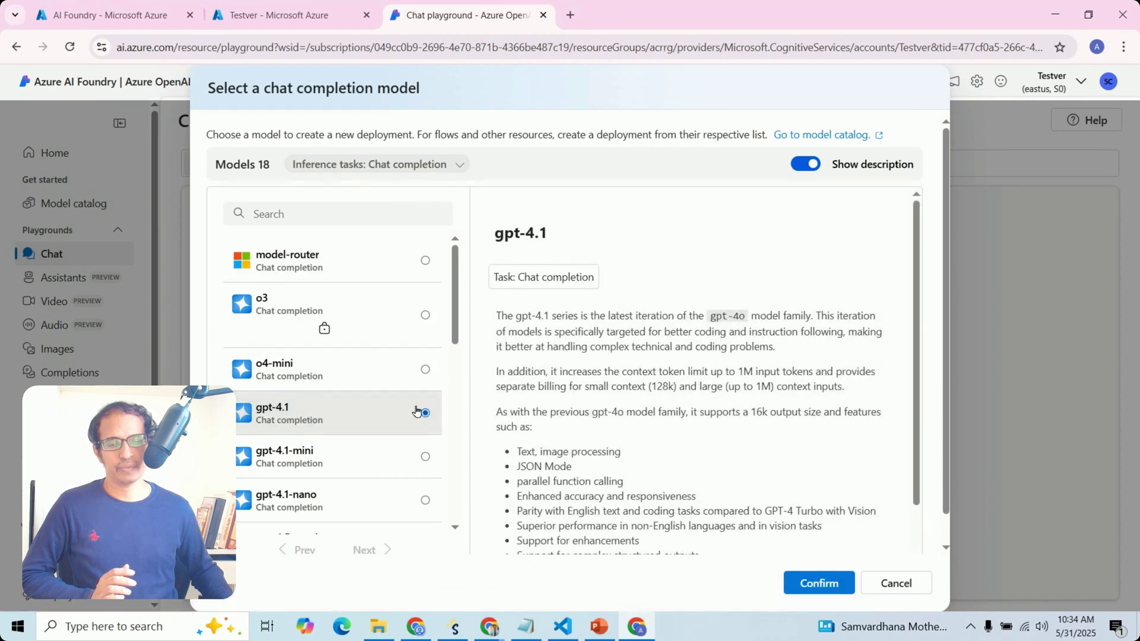
pyautogui.click(813, 584)
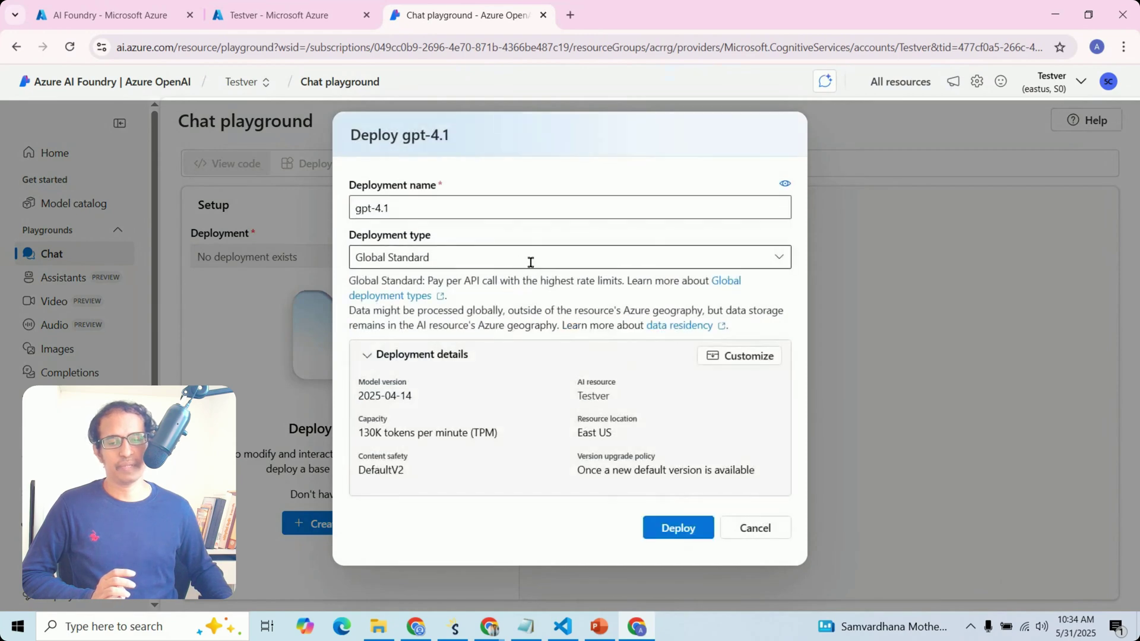
pyautogui.click(777, 261)
pyautogui.click(777, 261)
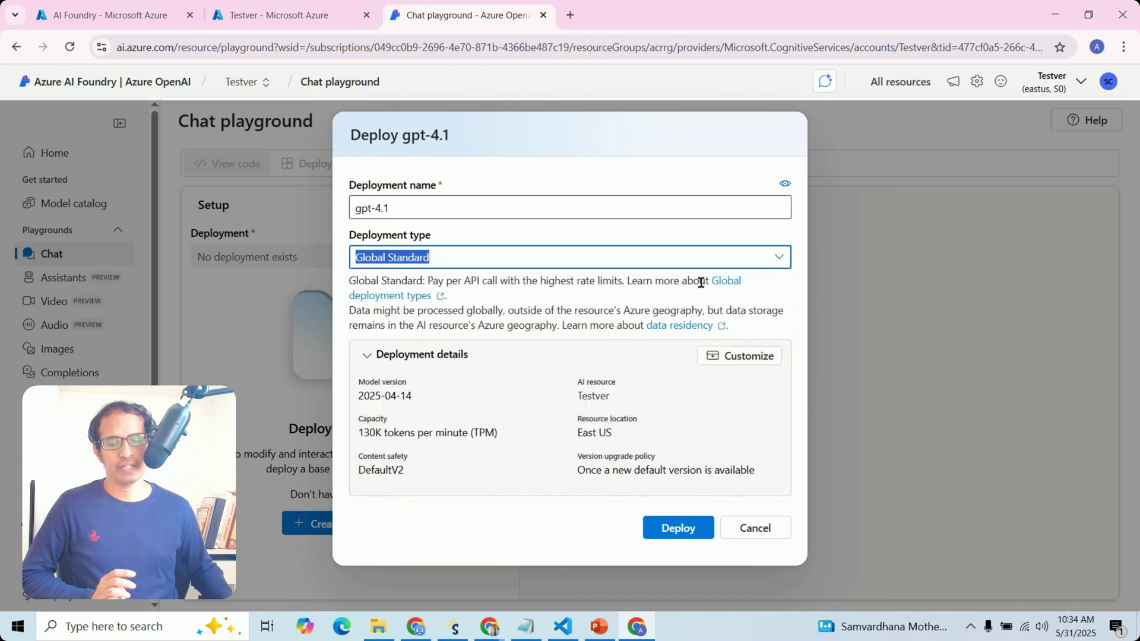
pyautogui.click(677, 527)
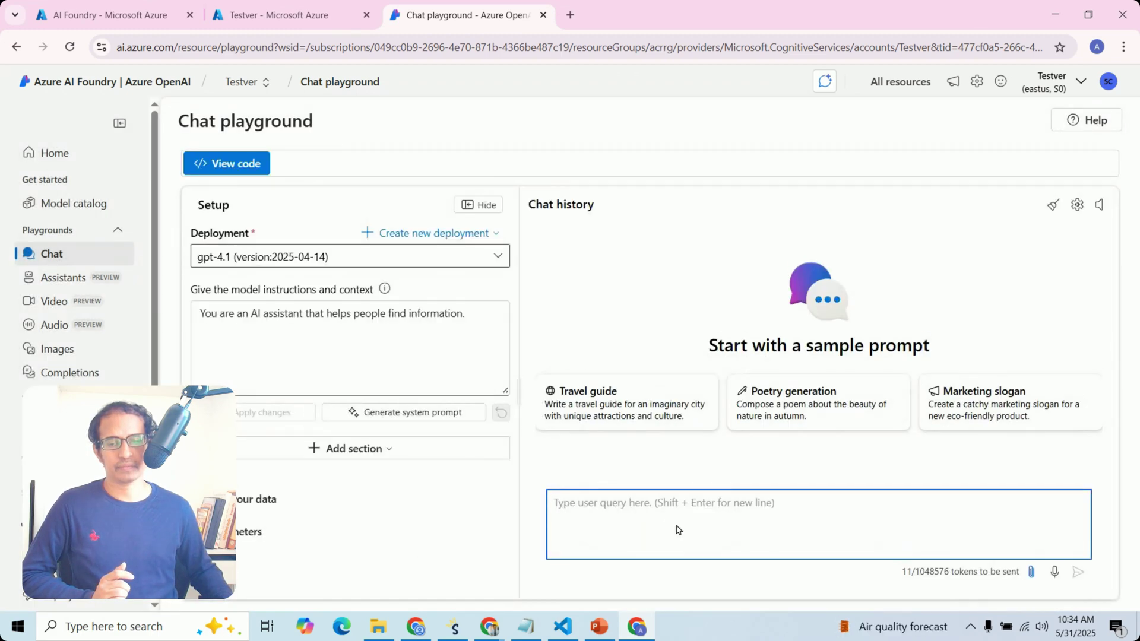
# Step: Review the chat playground's available deployments and the model instructions and context
pyautogui.click(497, 257)
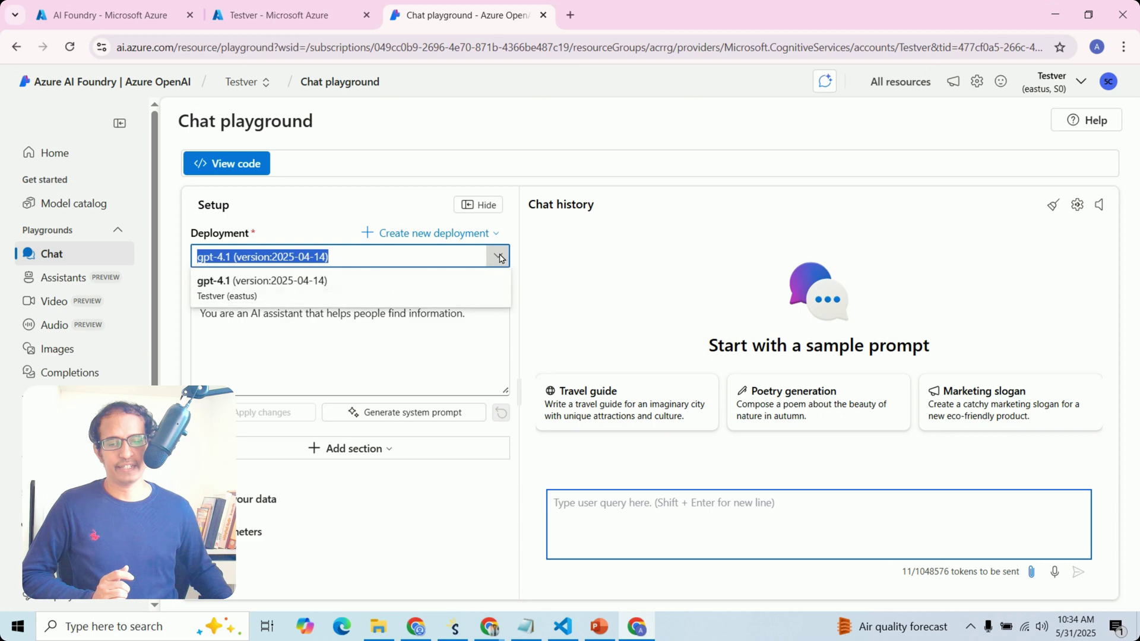
pyautogui.click(498, 258)
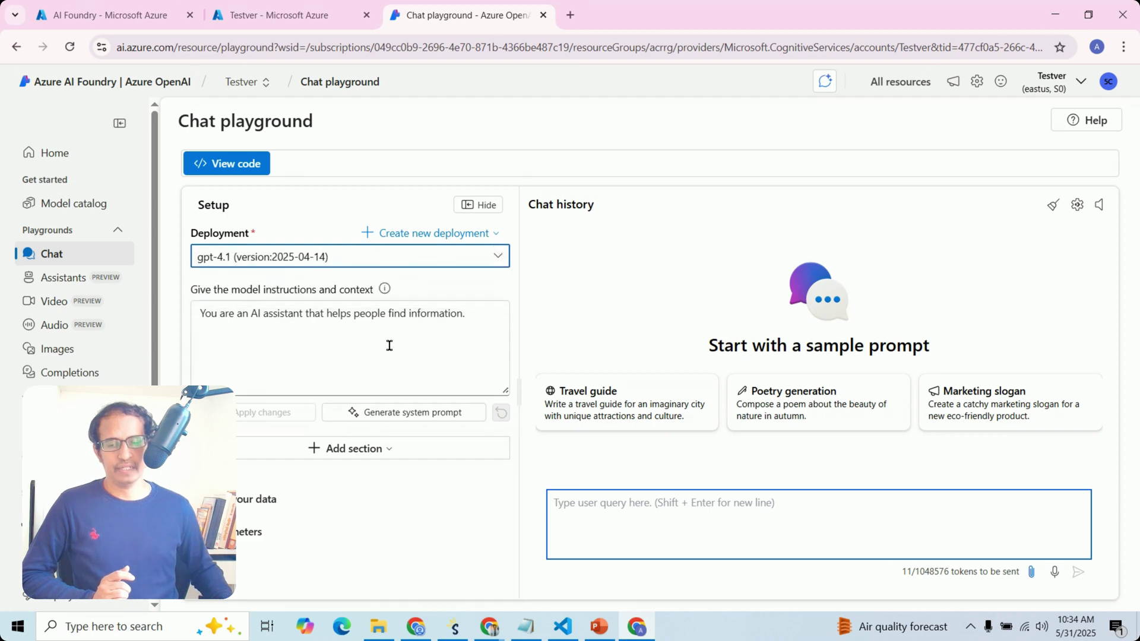
pyautogui.click(346, 326)
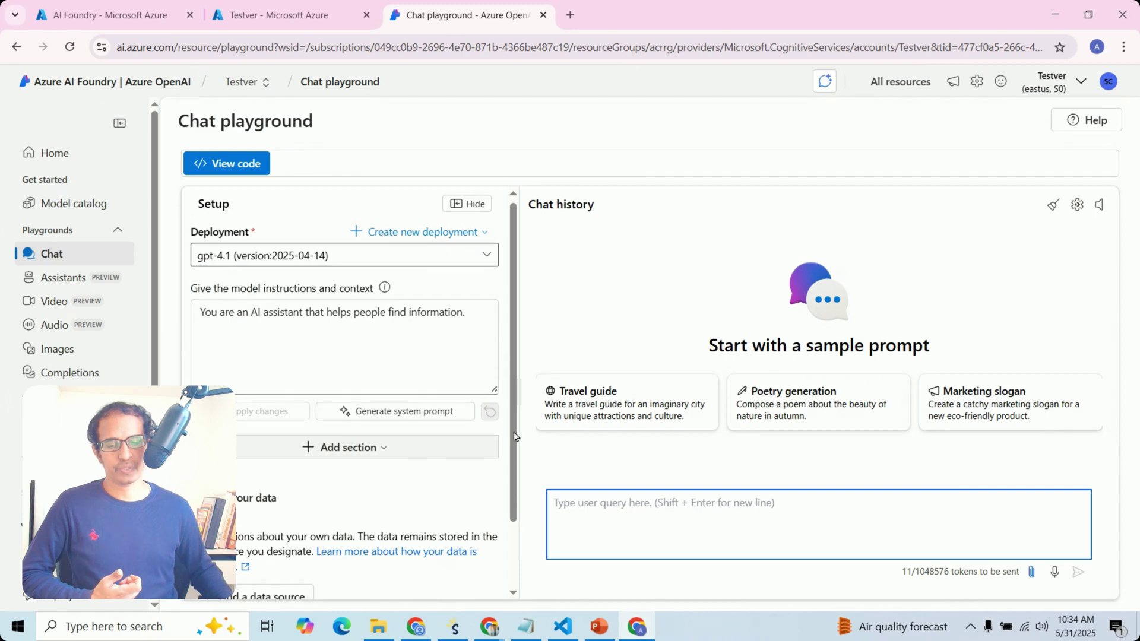
# Step: Examine which data sources can be added to ground the chat model, and leave without adding one
pyautogui.moveTo(512, 433); pyautogui.dragTo(514, 493)
pyautogui.click(277, 512)
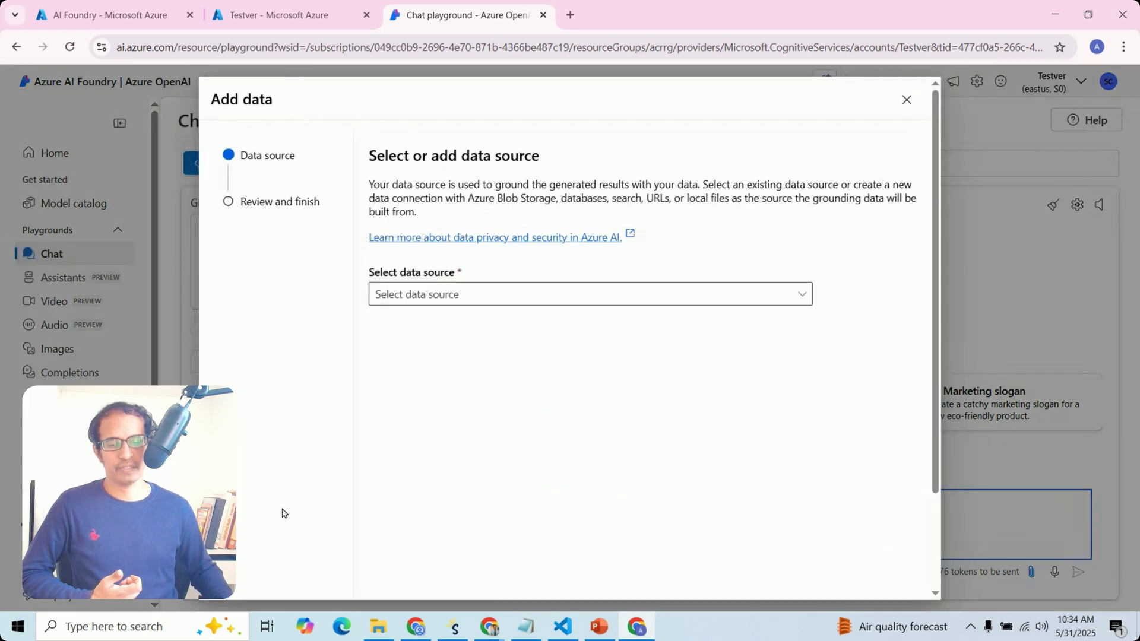
pyautogui.click(795, 297)
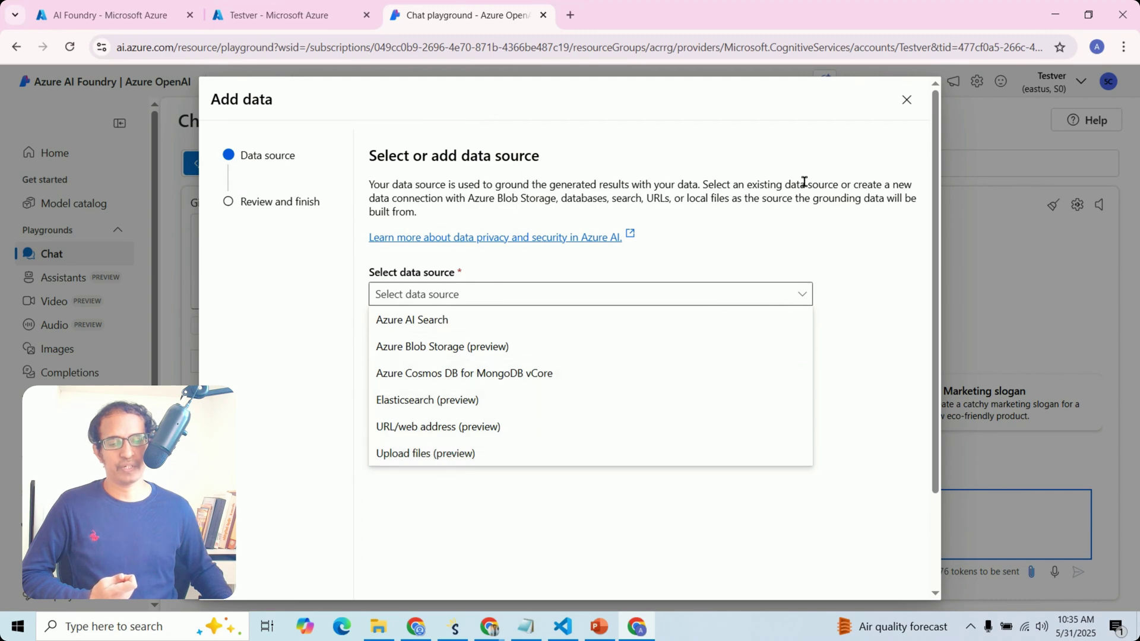
pyautogui.click(906, 100)
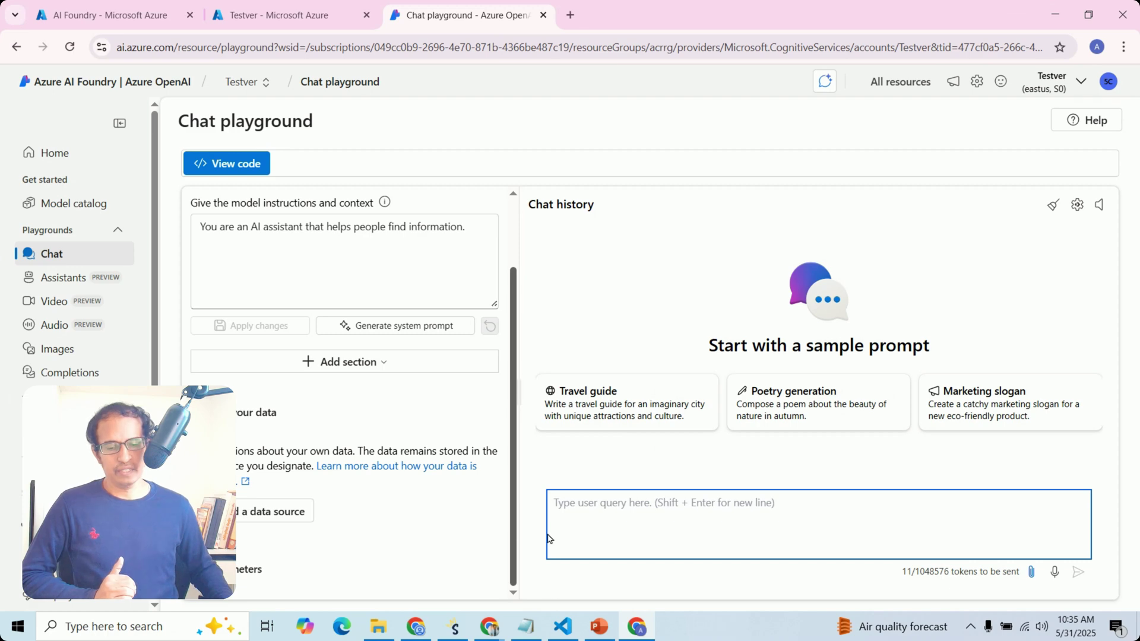
# Step: Switch to PowerPoint's AI Foundry & GitHub Models slide and to the browser's Azure AI Foundry product page, and review the page's overview, use cases and security sections
pyautogui.click(597, 620)
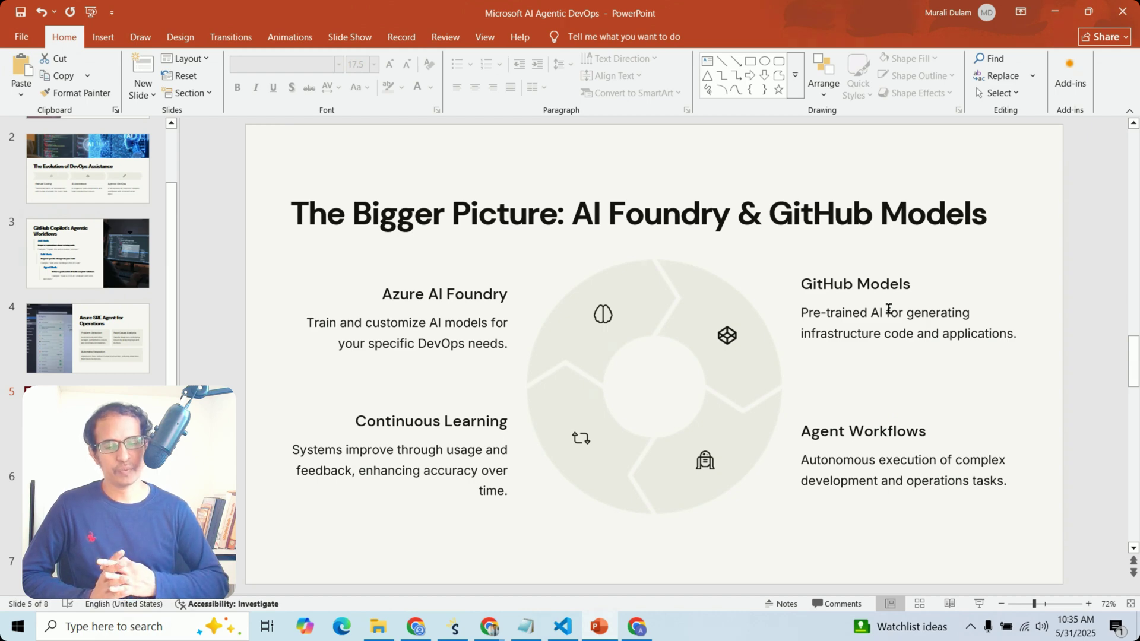
pyautogui.hotkey('alt', 'Tab')
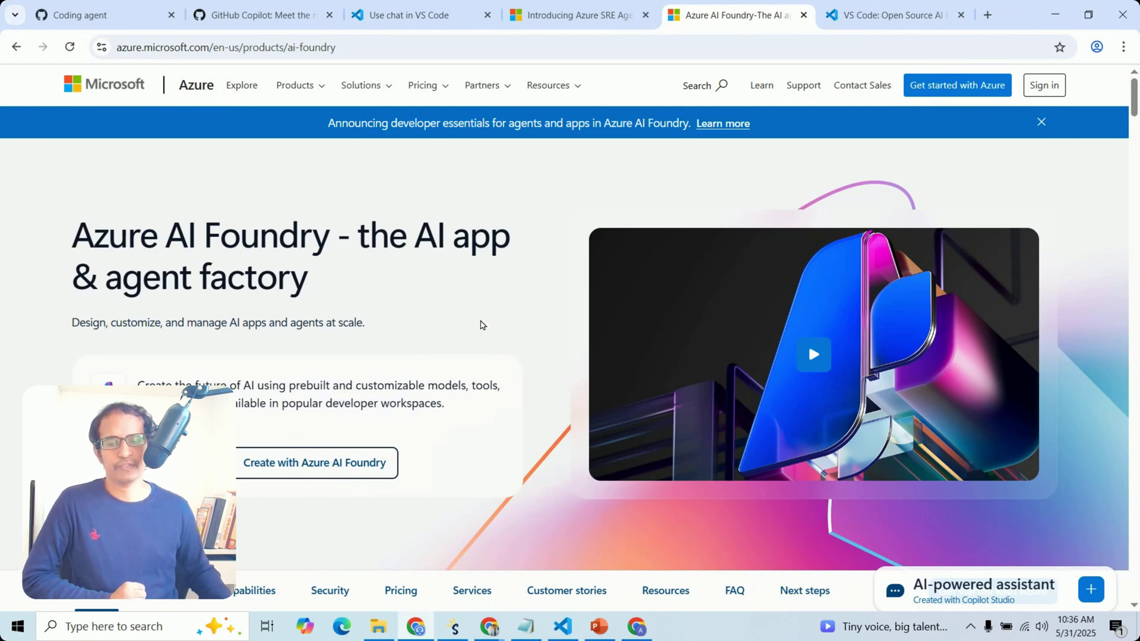
pyautogui.scroll(-7, 398, 271)
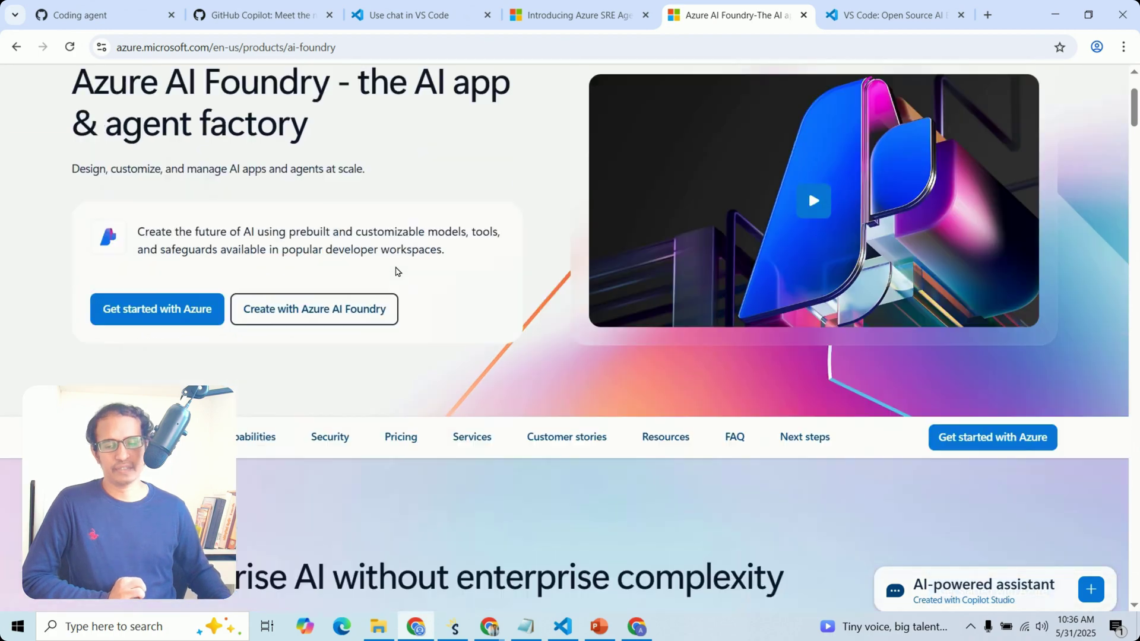
pyautogui.scroll(-2, 398, 271)
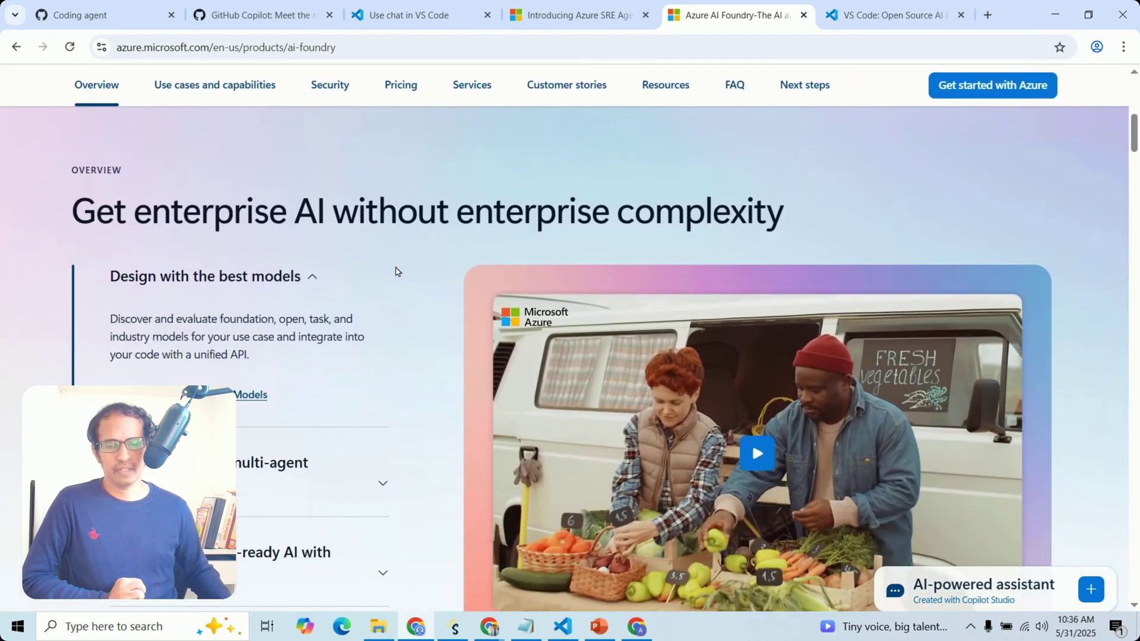
pyautogui.scroll(-12, 396, 271)
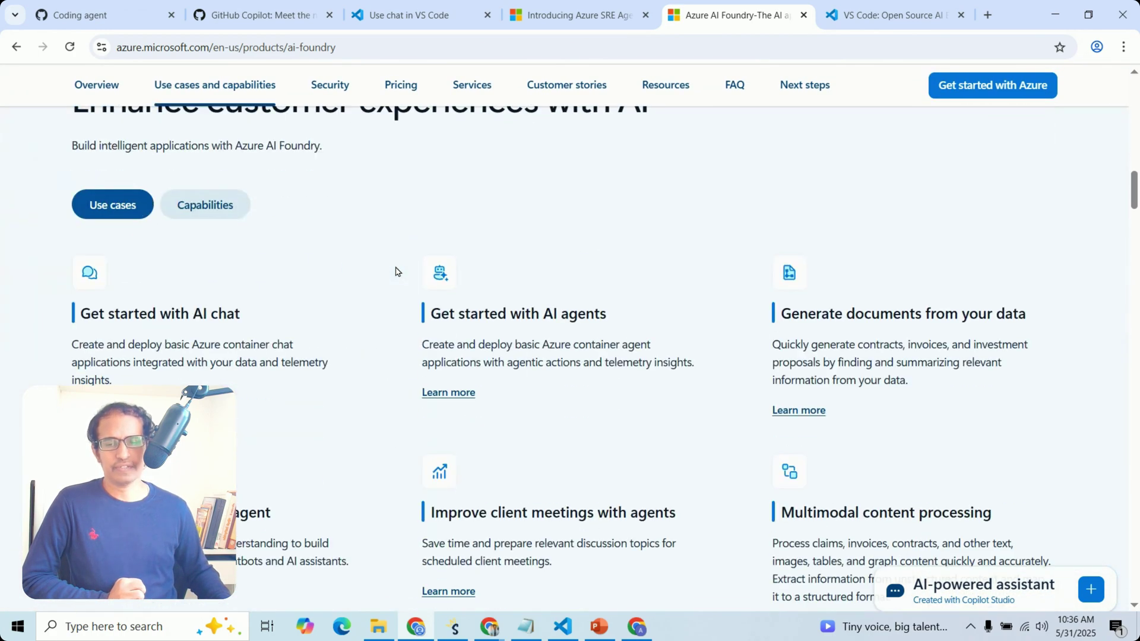
pyautogui.scroll(2, 396, 272)
pyautogui.scroll(-4, 394, 267)
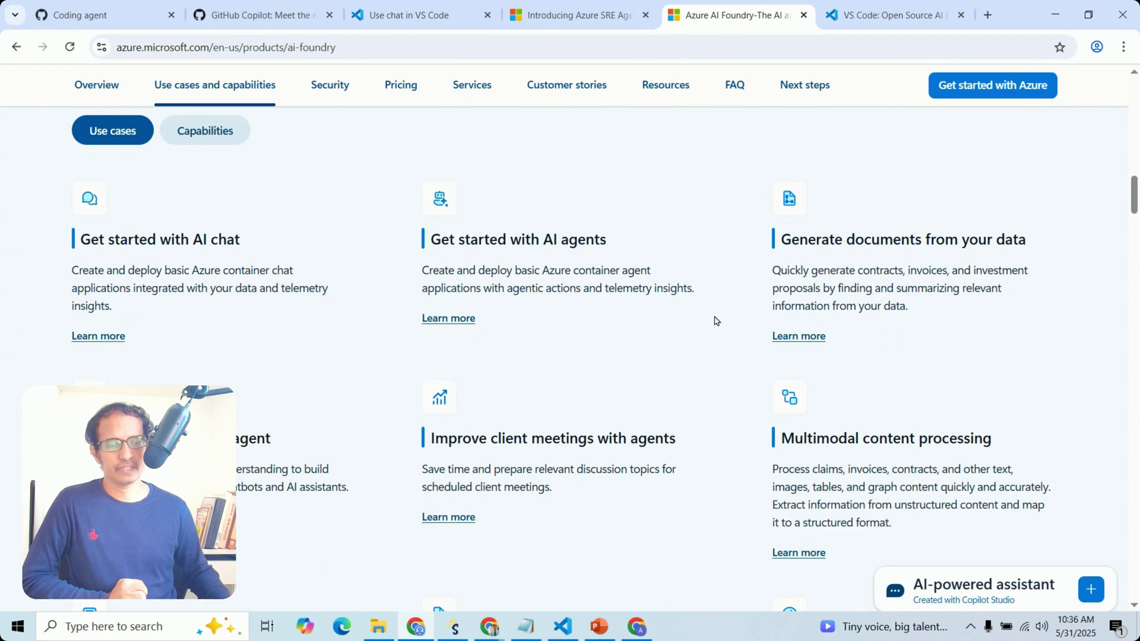
pyautogui.scroll(-3, 714, 320)
pyautogui.scroll(2, 715, 320)
pyautogui.scroll(-1, 714, 321)
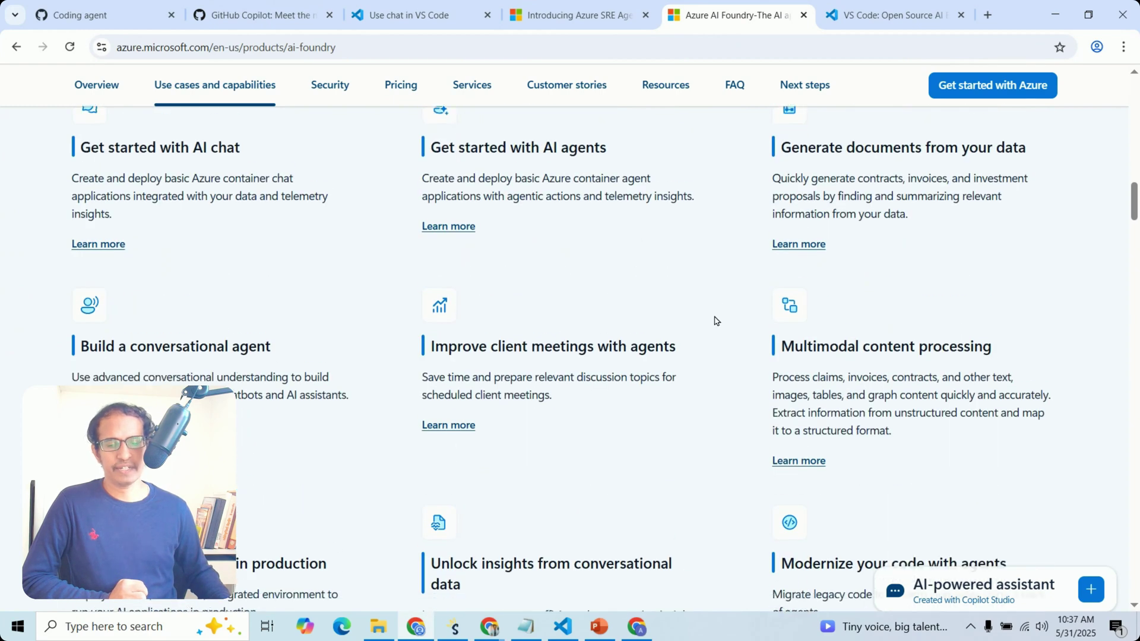
pyautogui.scroll(-2, 714, 321)
pyautogui.scroll(-2, 701, 333)
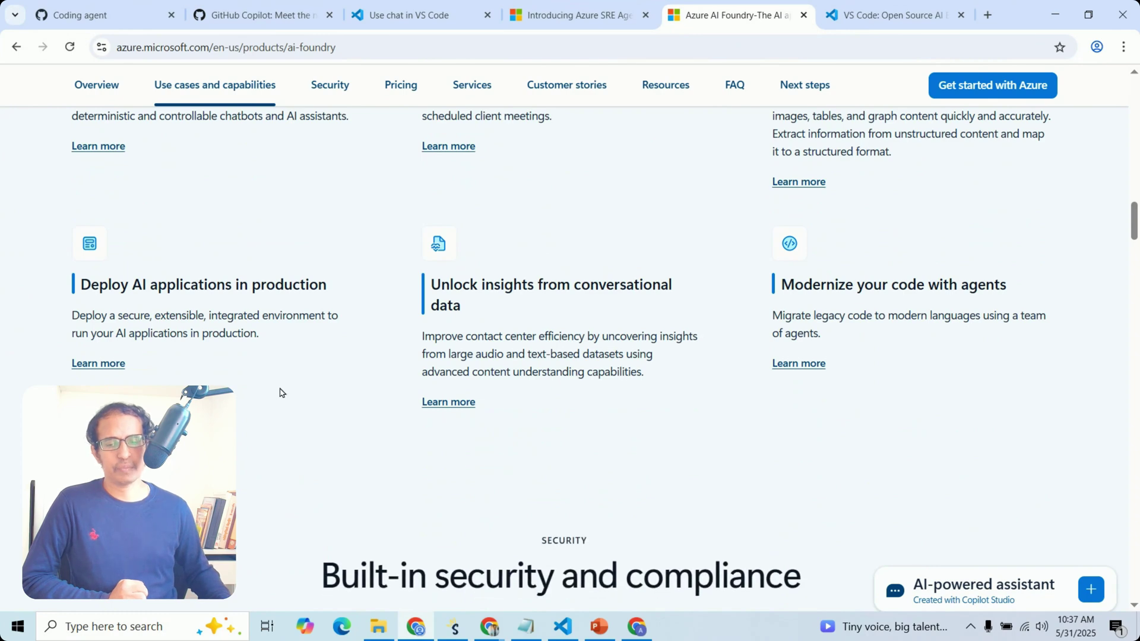
pyautogui.scroll(-4, 790, 336)
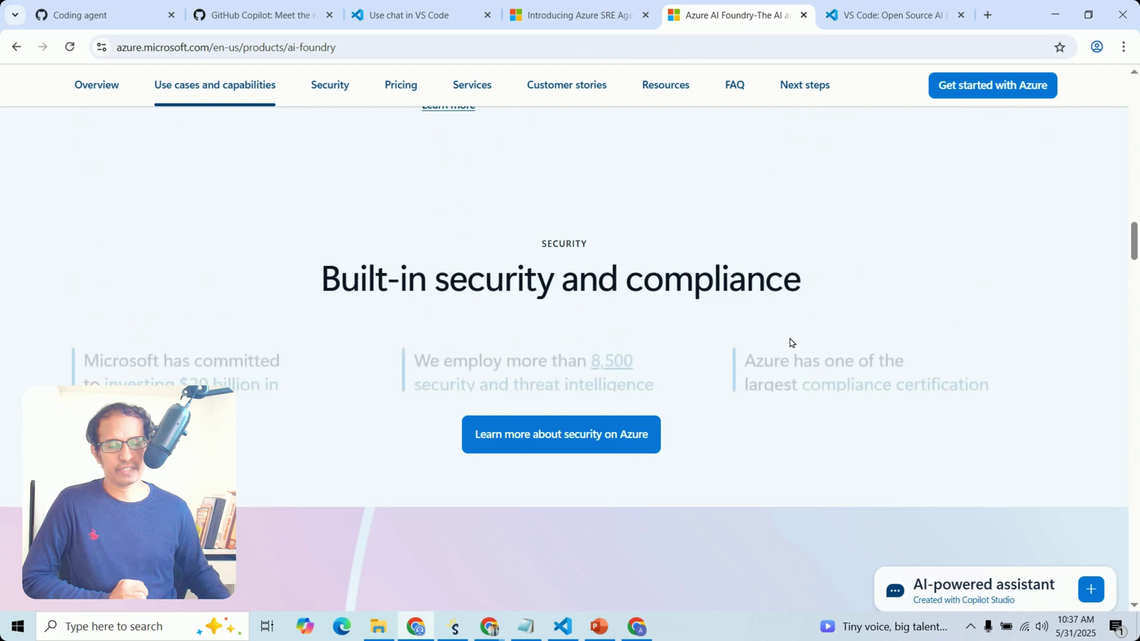
# Step: Show the Capabilities list on the Azure AI Foundry product page and review it
pyautogui.scroll(6, 790, 338)
pyautogui.scroll(10, 790, 343)
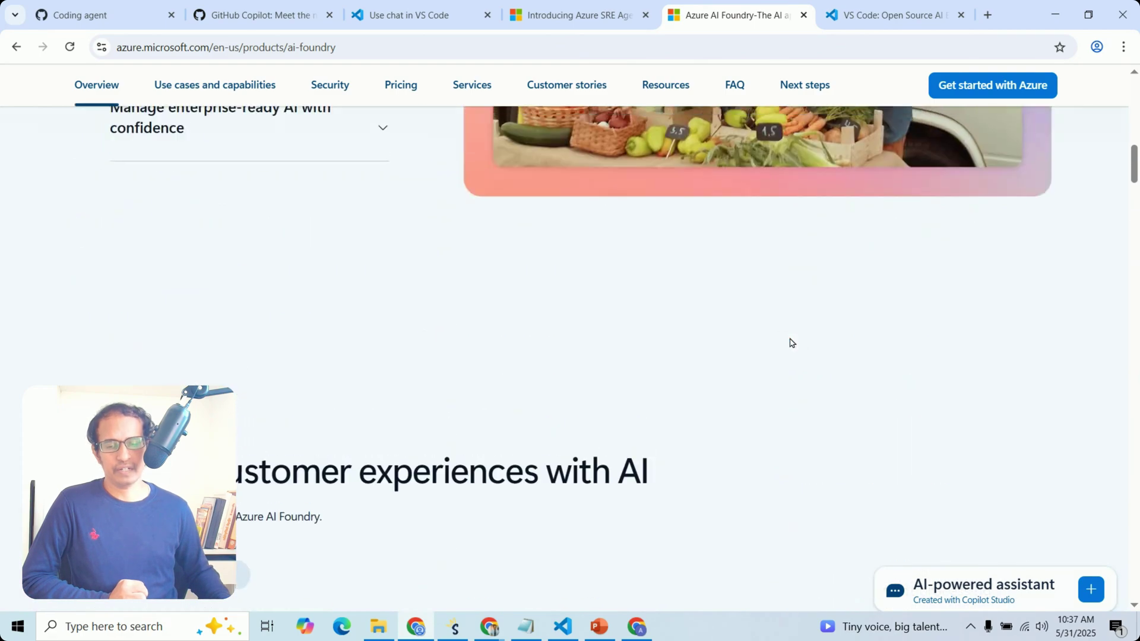
pyautogui.scroll(3, 790, 341)
pyautogui.scroll(-6, 789, 337)
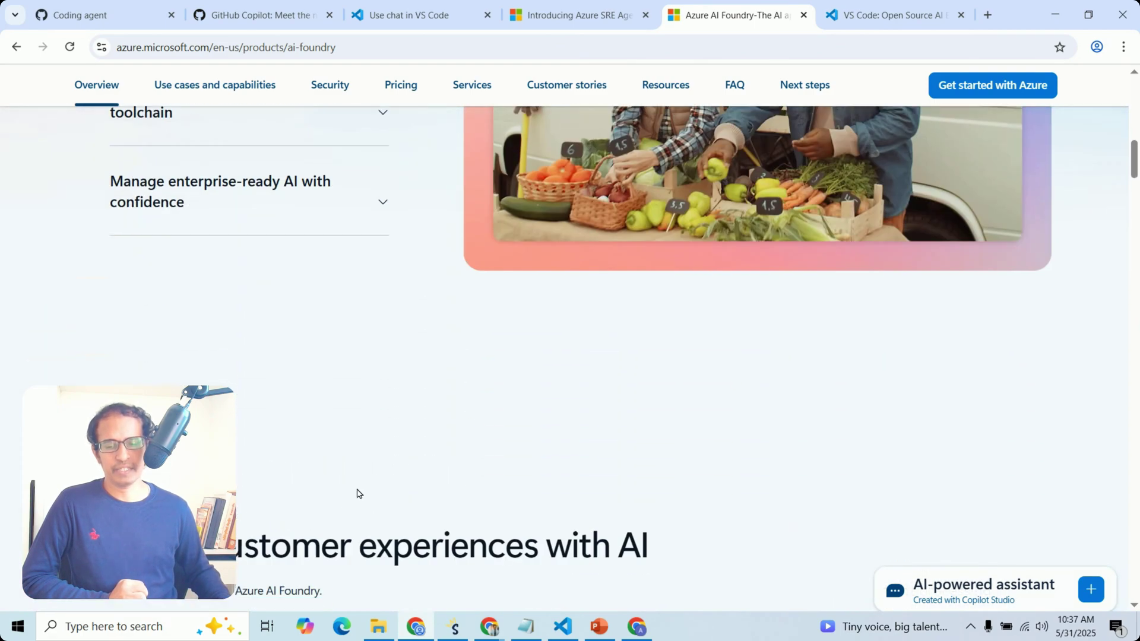
pyautogui.click(199, 353)
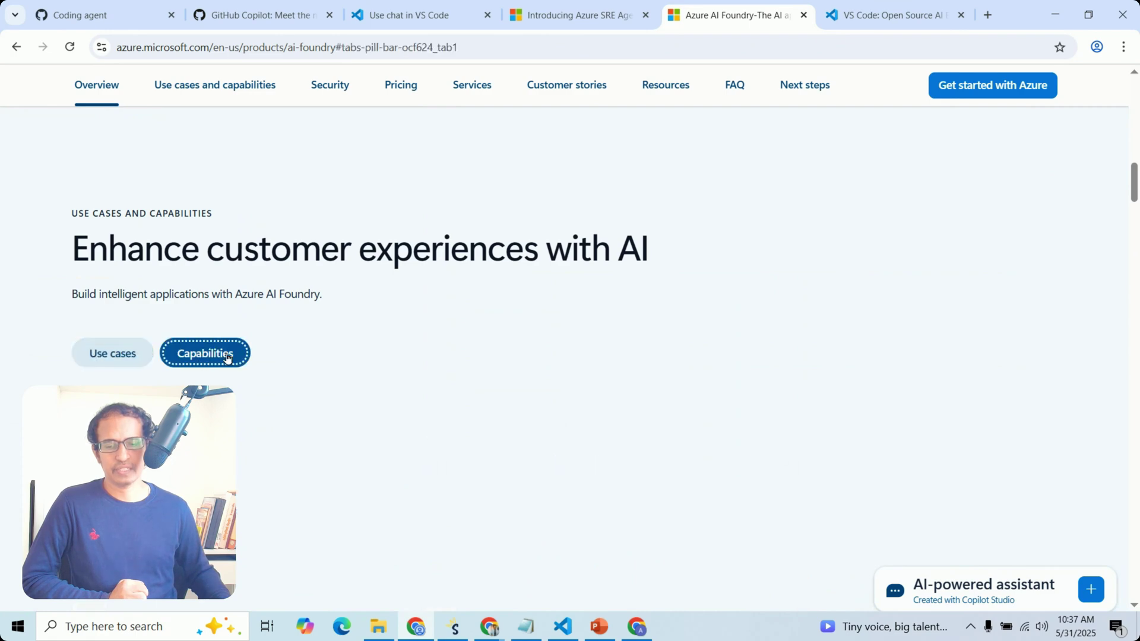
pyautogui.scroll(-3, 514, 357)
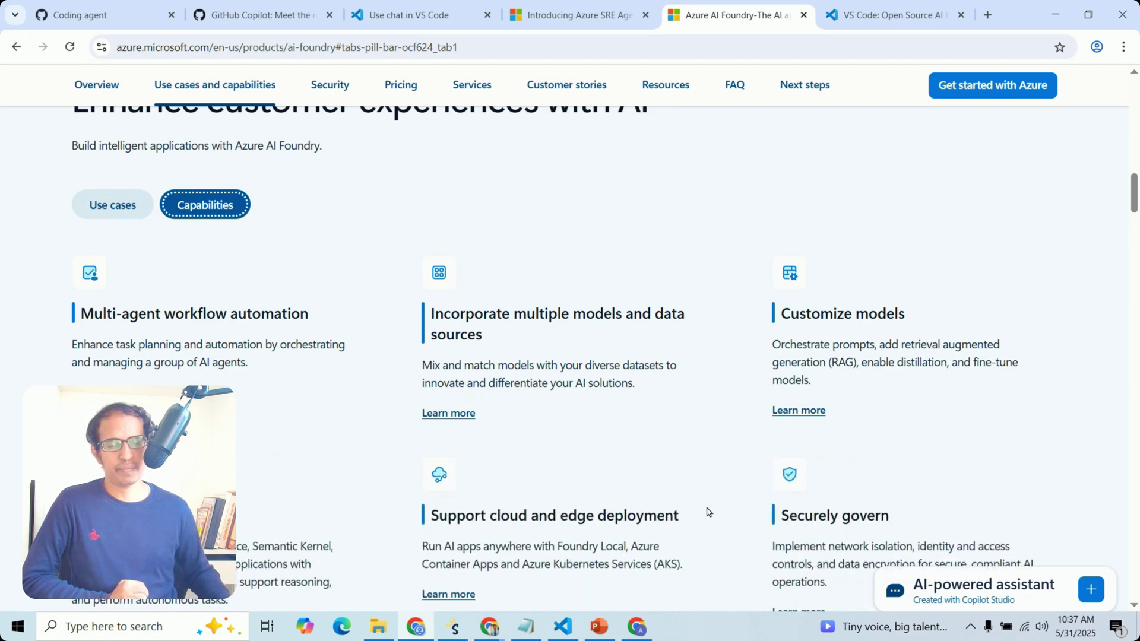
pyautogui.scroll(6, 633, 463)
pyautogui.scroll(9, 631, 460)
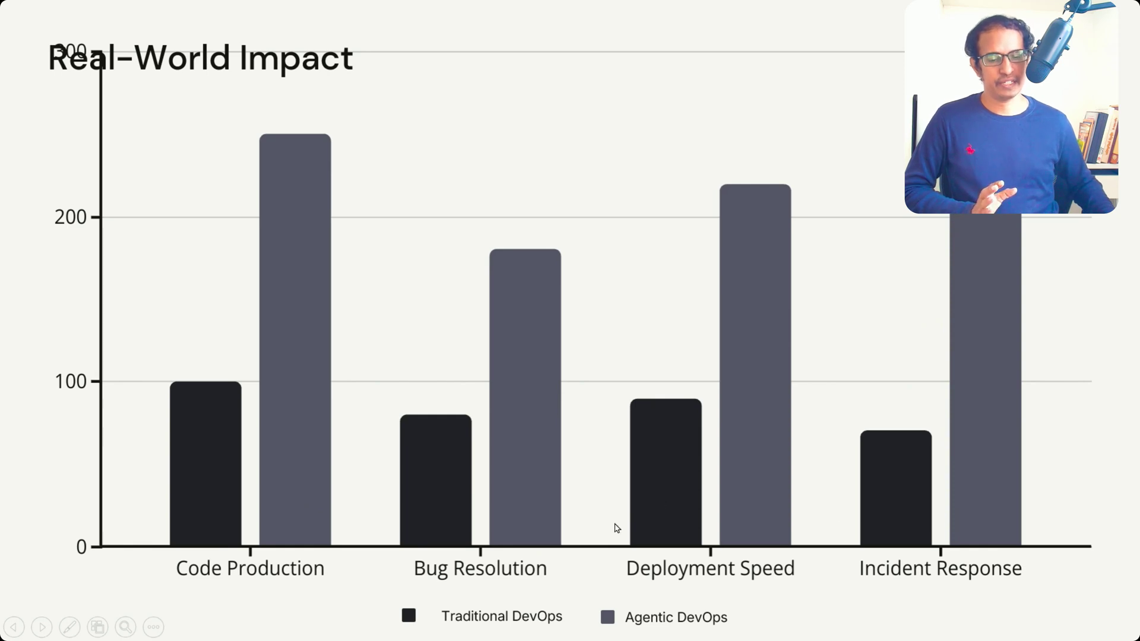
# Step: End the PowerPoint slide show at the Real-World Impact slide
pyautogui.press('Escape')
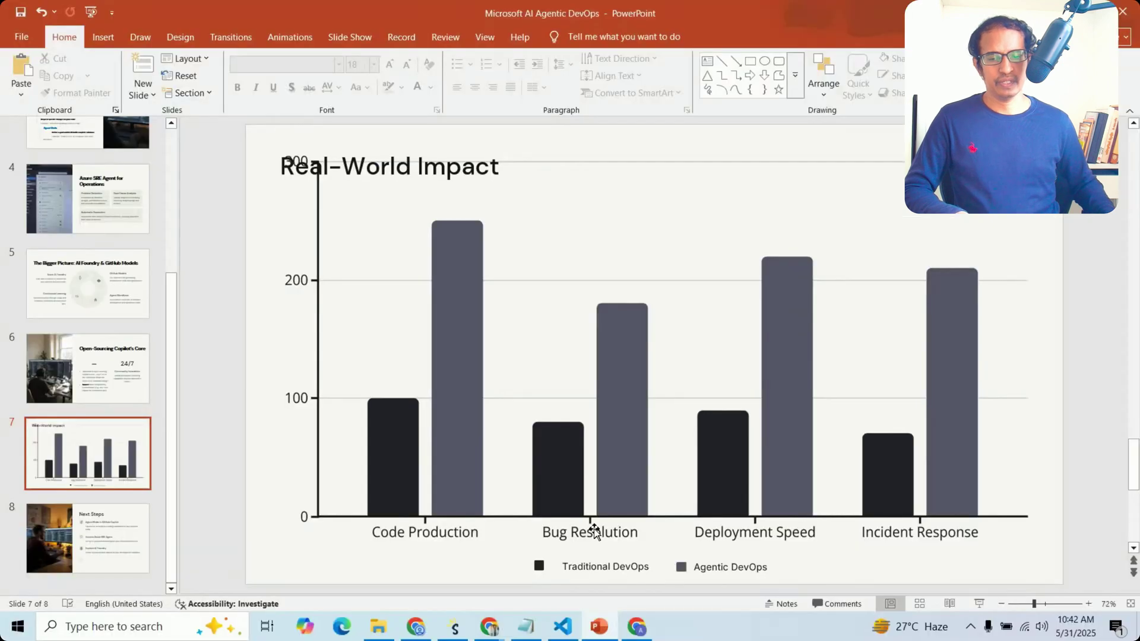